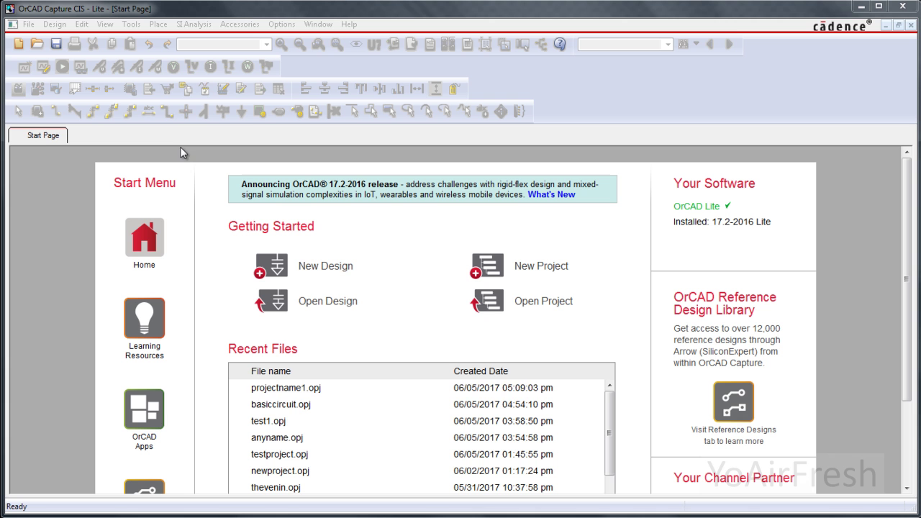
# - Create the blank PSpice Analog or Mixed A/D project proj1 and open its empty PAGE1
pyautogui.click(552, 268)
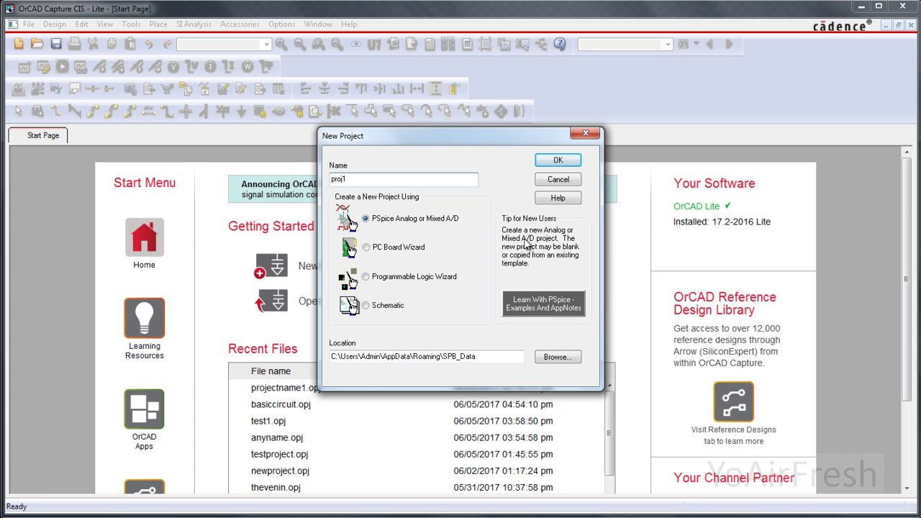
pyautogui.click(559, 162)
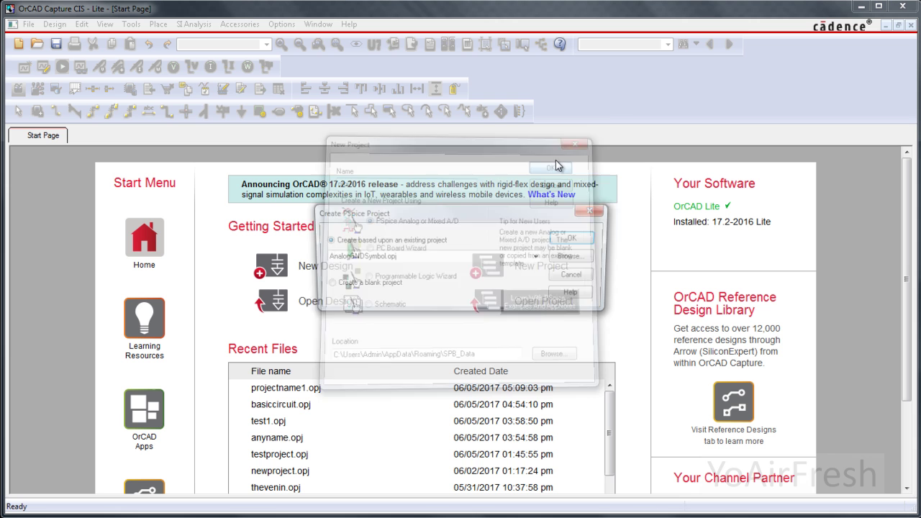
pyautogui.click(362, 287)
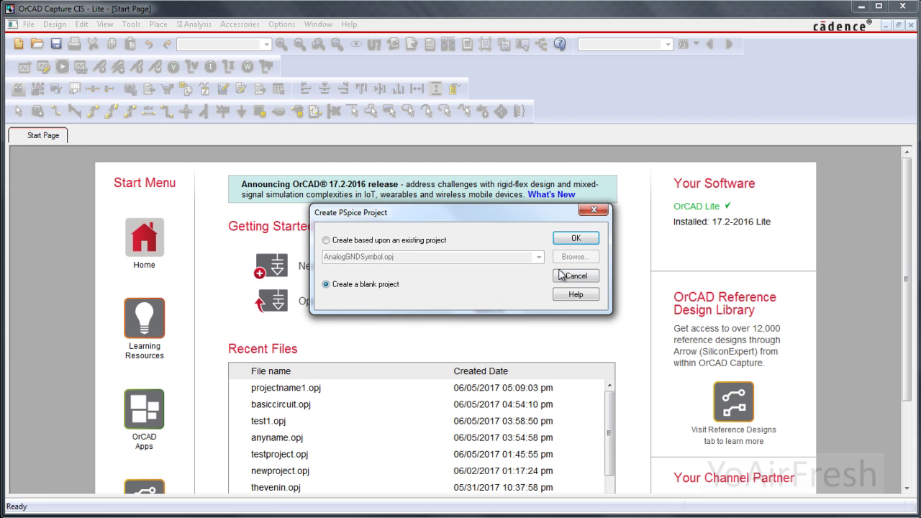
pyautogui.click(576, 238)
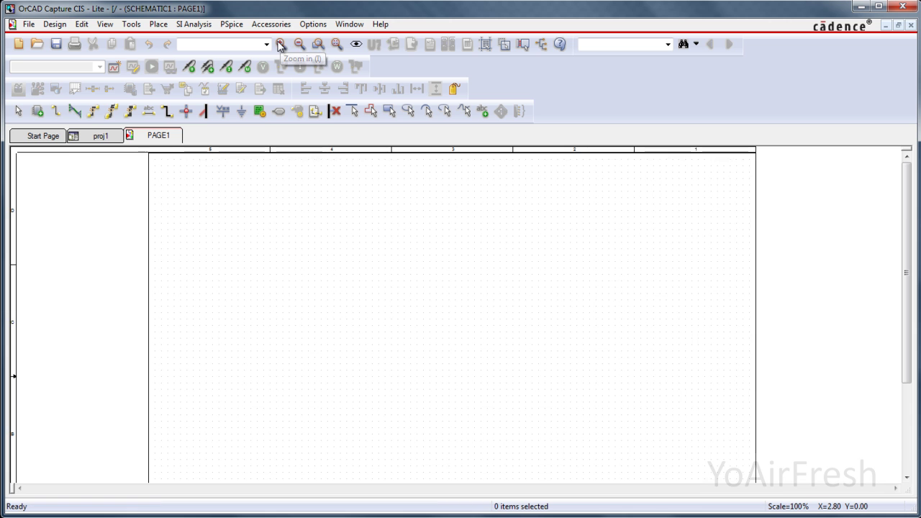
# - Zoom the schematic in to 200% and bring up the Place Part panel
pyautogui.click(280, 44)
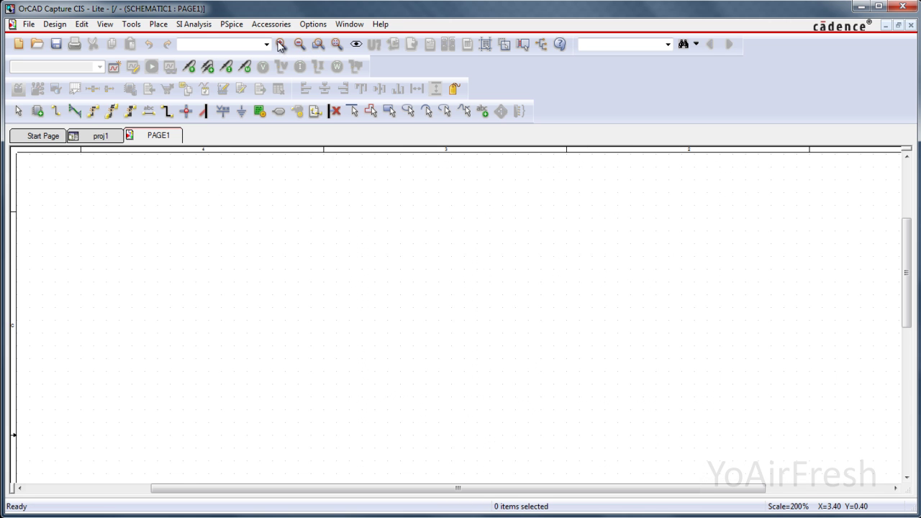
pyautogui.click(159, 24)
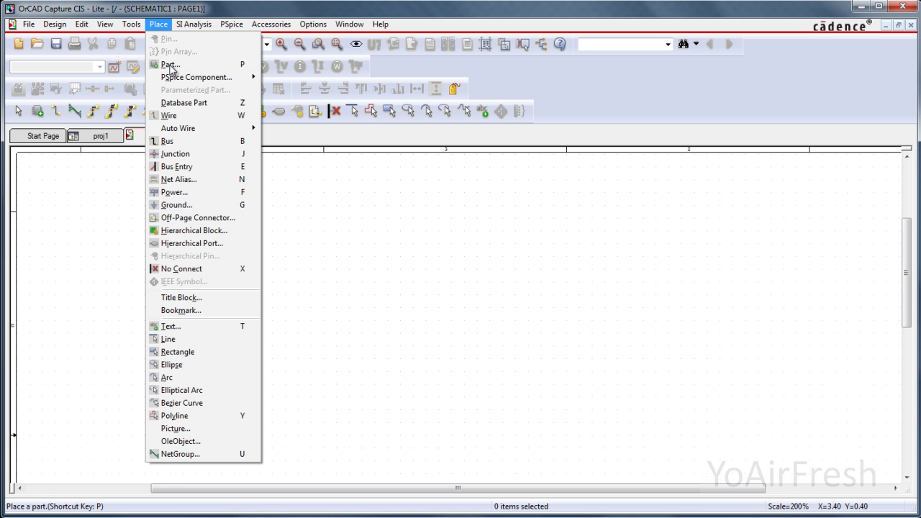
pyautogui.click(161, 28)
pyautogui.click(165, 28)
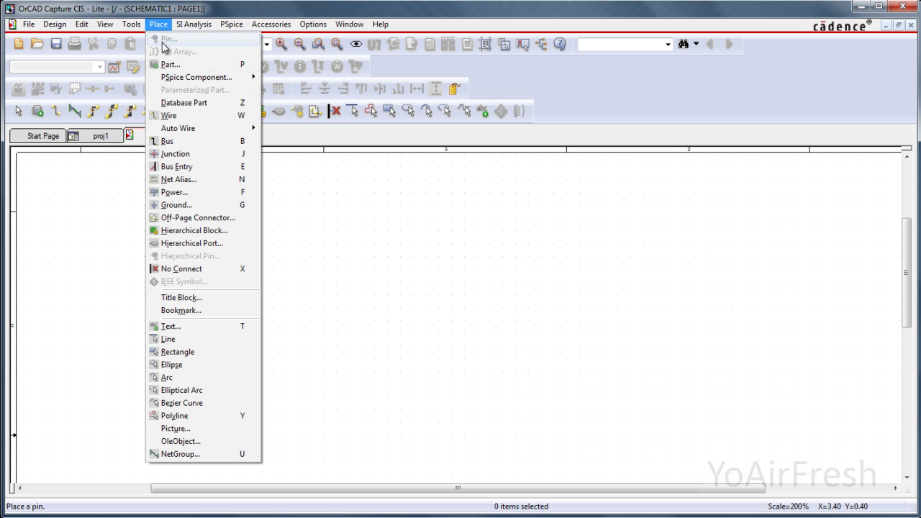
pyautogui.click(179, 65)
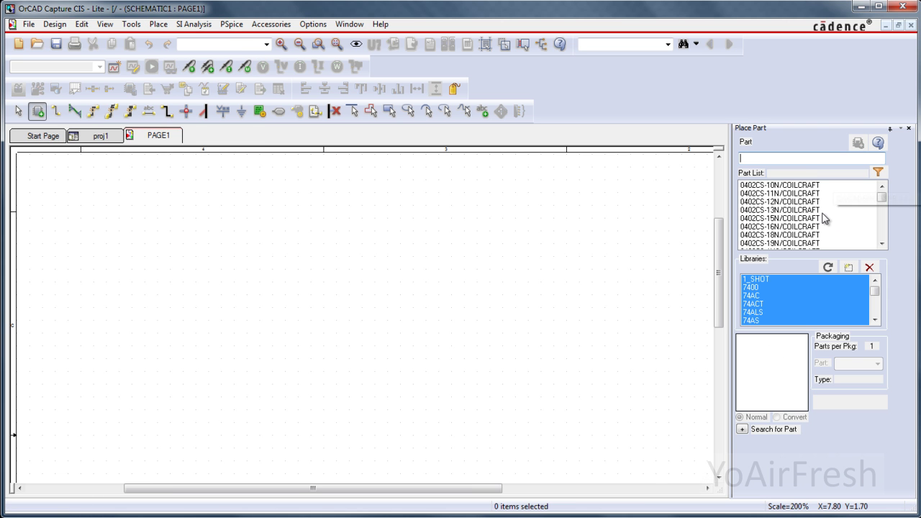
# - Search 'vdc' and place VDC/SOURCE voltage sources on the page, starting with V1
pyautogui.click(801, 163)
pyautogui.write('vdc')
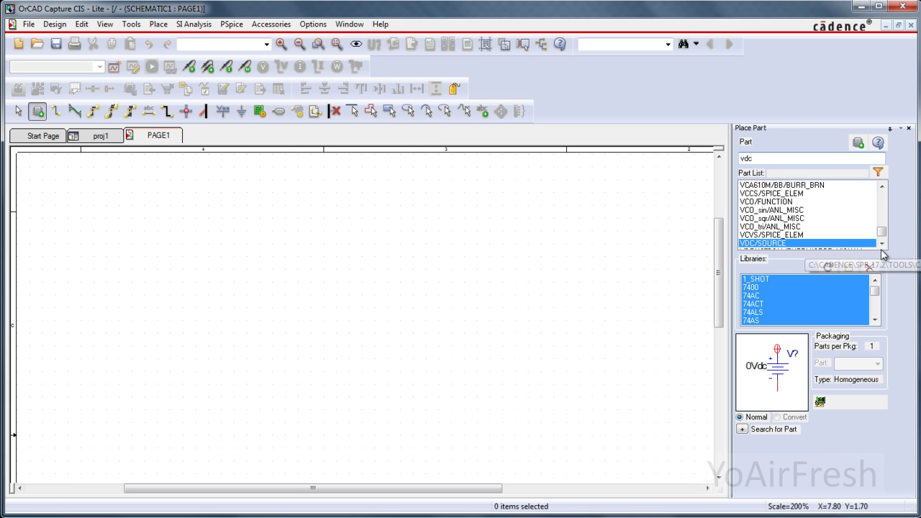
pyautogui.click(767, 244)
pyautogui.doubleClick(772, 239)
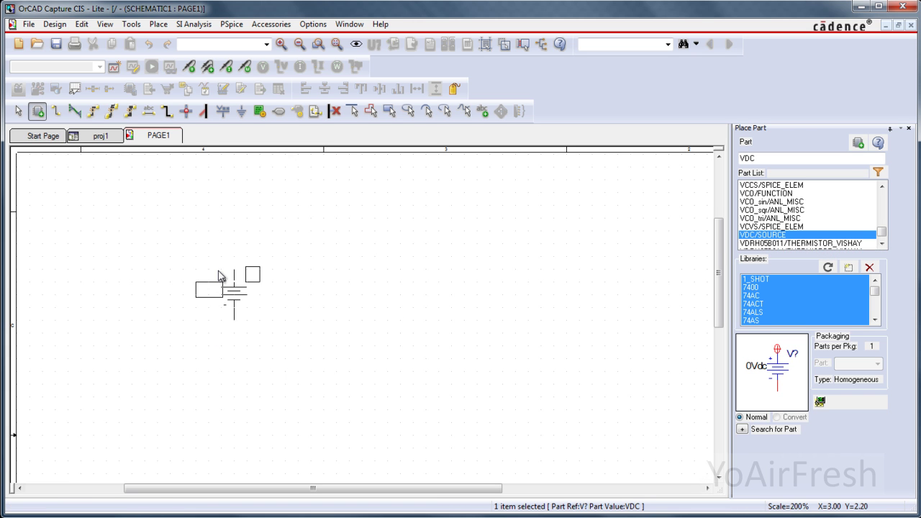
pyautogui.click(220, 278)
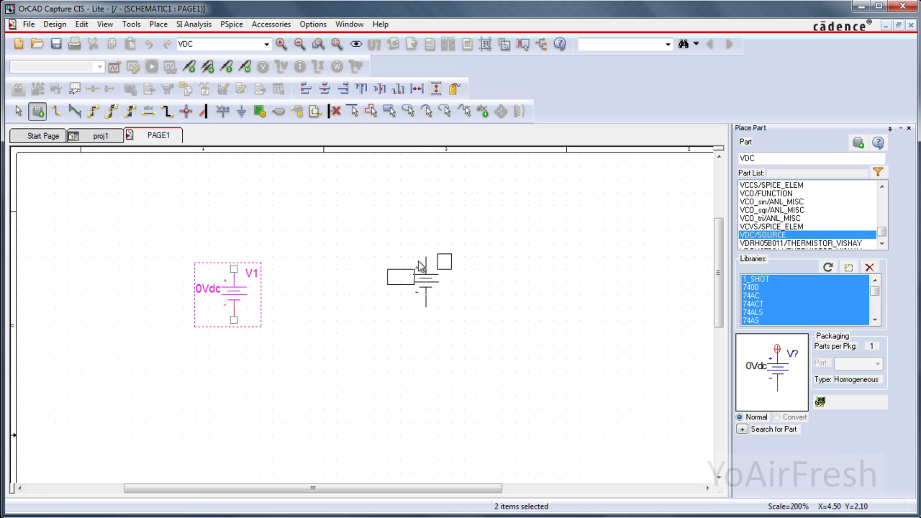
pyautogui.click(419, 265)
pyautogui.click(509, 316)
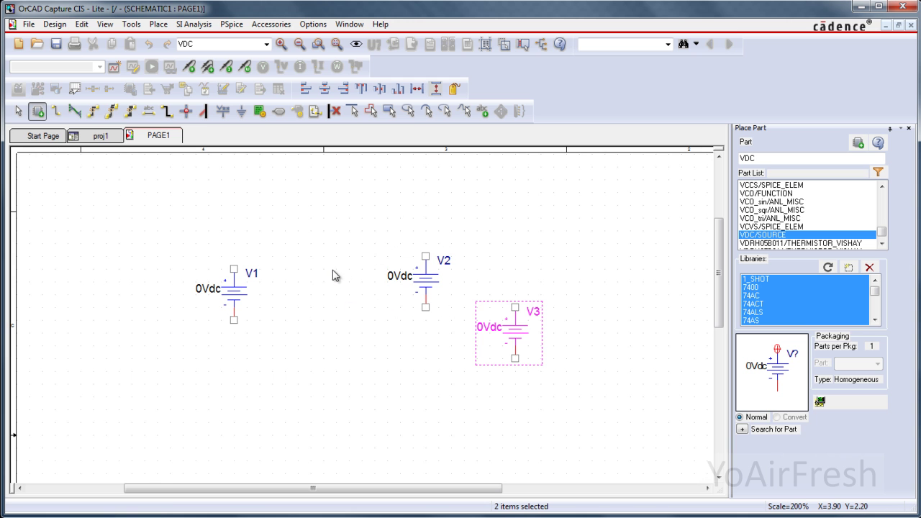
pyautogui.moveTo(333, 274); pyautogui.dragTo(386, 266)
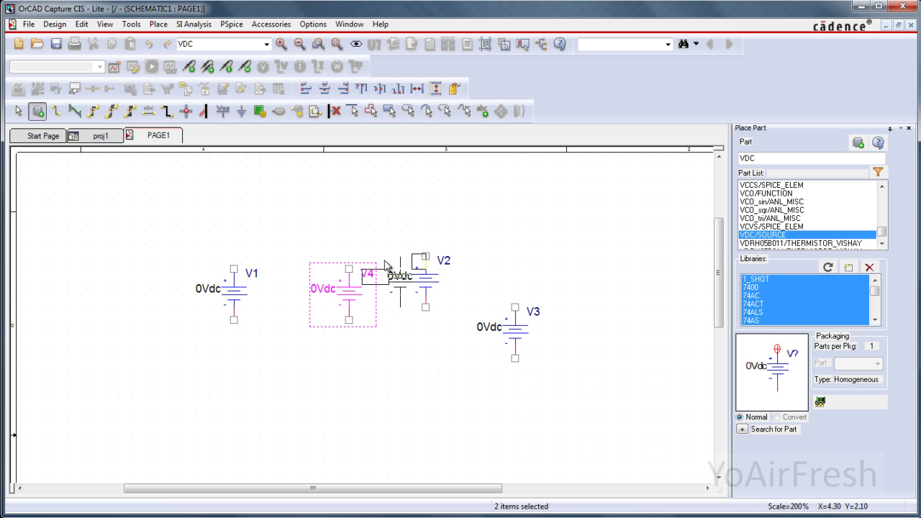
pyautogui.press('Escape')
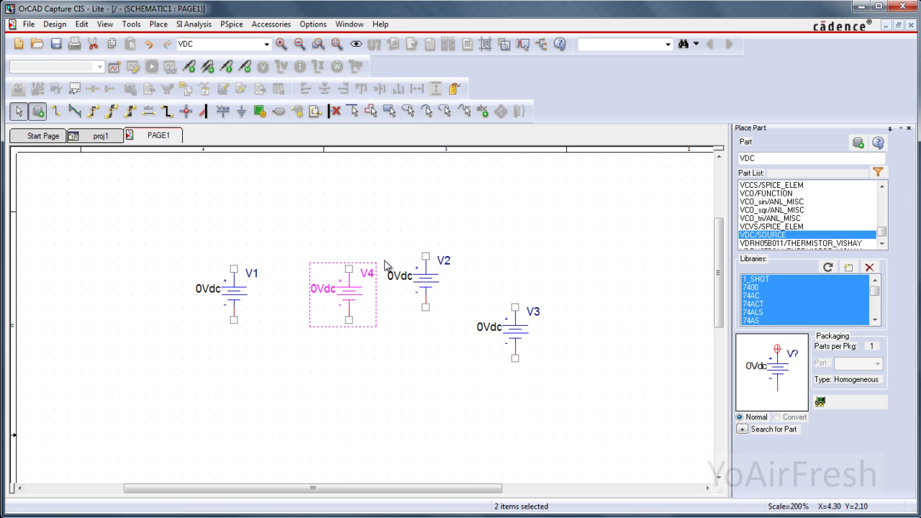
# - Delete the accidental extra sources V3, V2 and V4, leaving only V1
pyautogui.click(520, 334)
pyautogui.press('Delete')
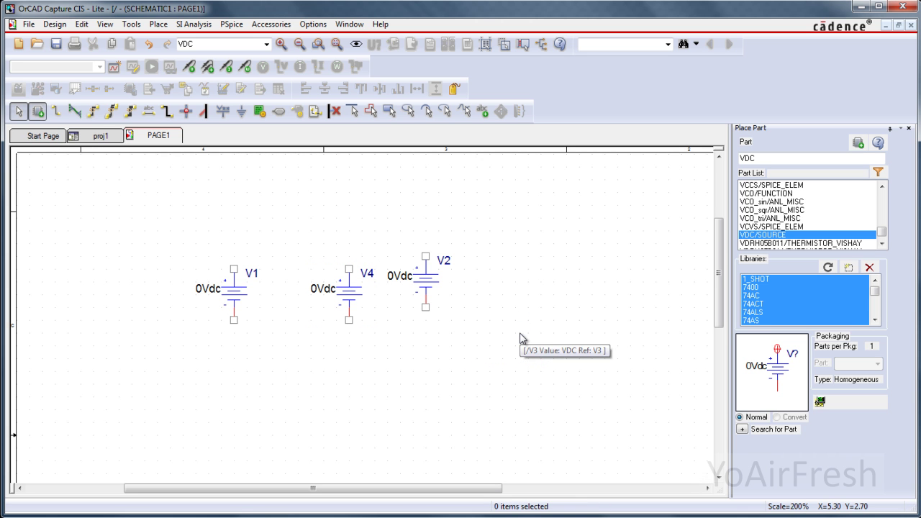
pyautogui.click(437, 281)
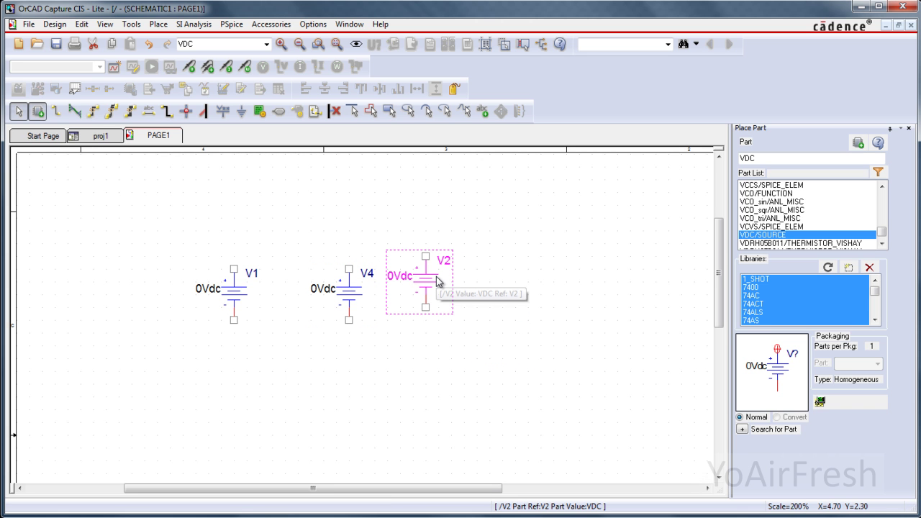
pyautogui.press('Delete')
pyautogui.click(349, 288)
pyautogui.press('Delete')
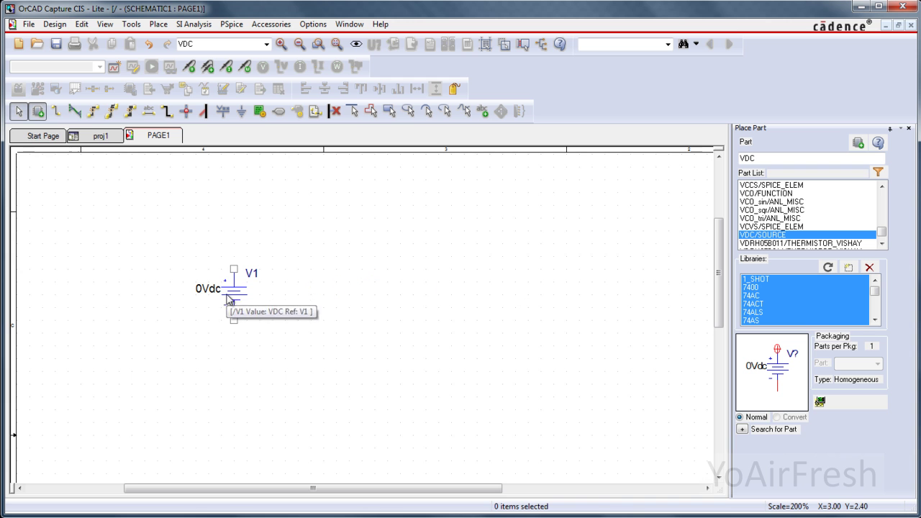
# - Change V1's value label from 0Vdc to 5Vdc
pyautogui.click(205, 291)
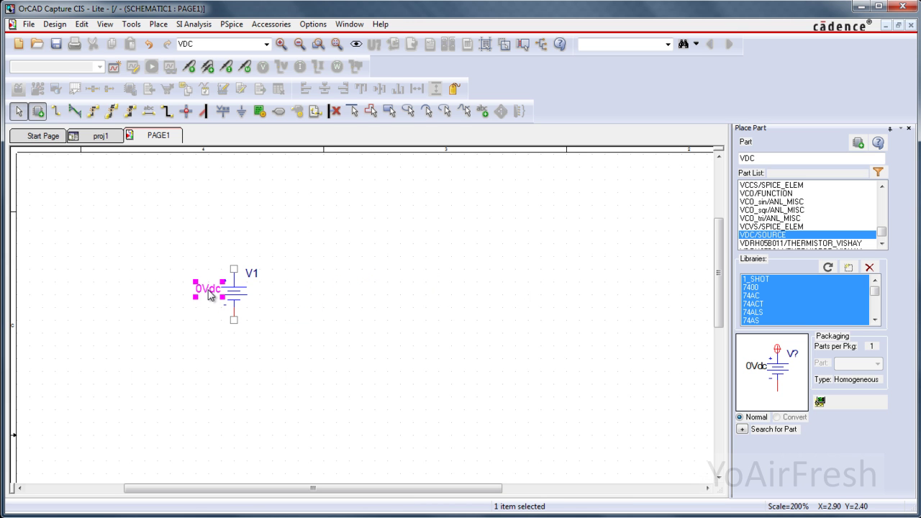
pyautogui.doubleClick(212, 290)
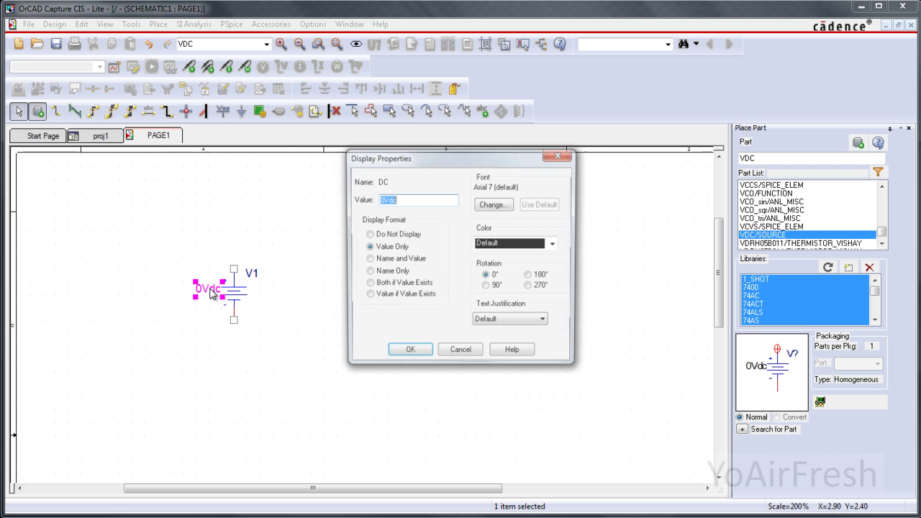
pyautogui.click(384, 201)
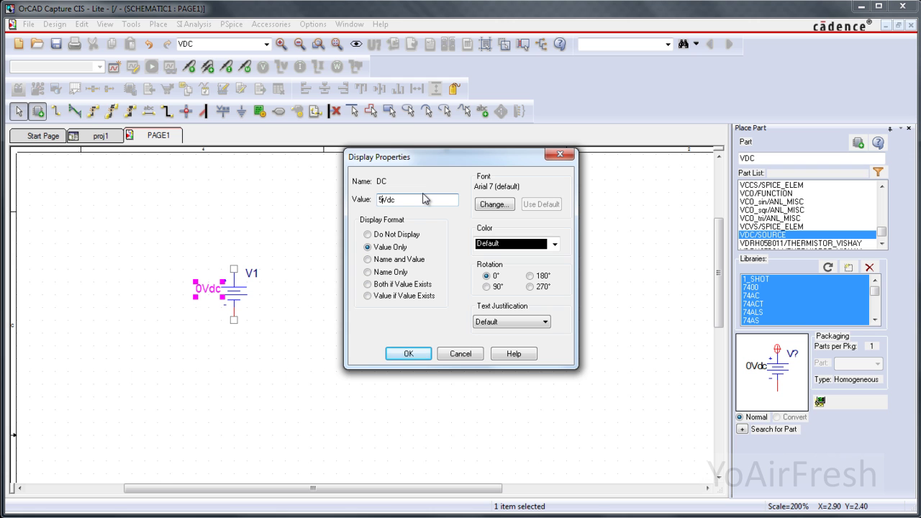
pyautogui.click(408, 355)
pyautogui.click(337, 301)
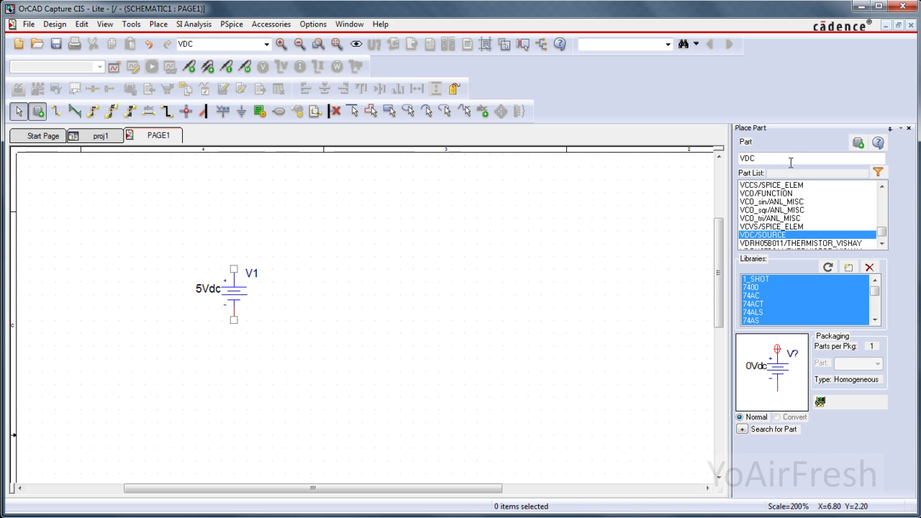
# - Place a rotated IDC current source I1 to the right of V1
pyautogui.click(160, 25)
pyautogui.moveTo(224, 78)
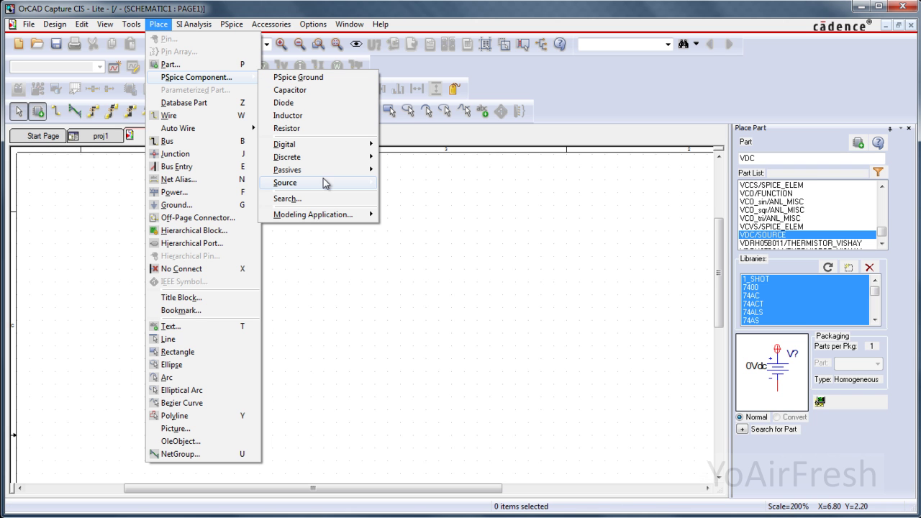
pyautogui.moveTo(327, 183)
pyautogui.moveTo(438, 199)
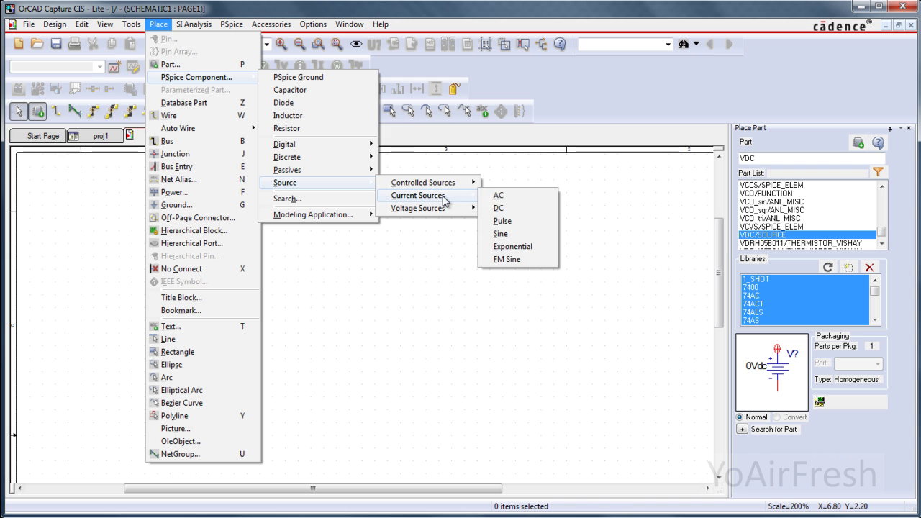
pyautogui.click(516, 212)
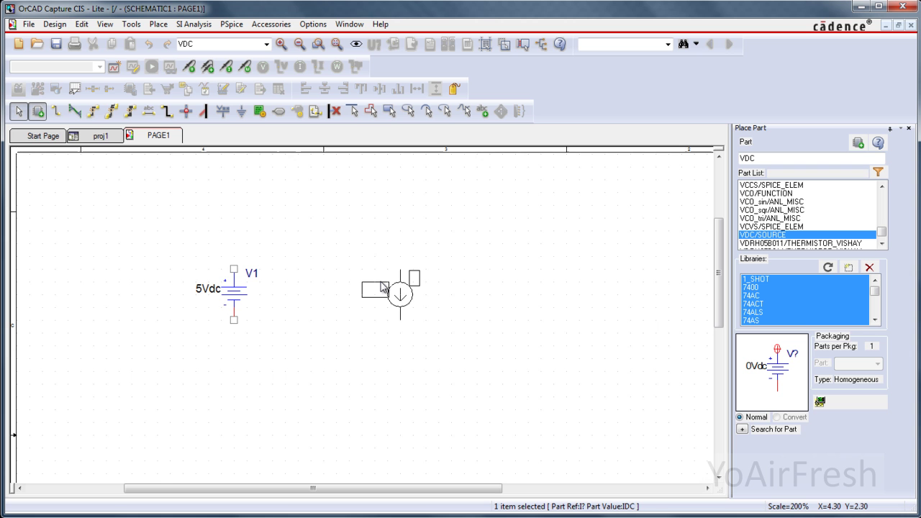
pyautogui.press('r')
pyautogui.press('r')
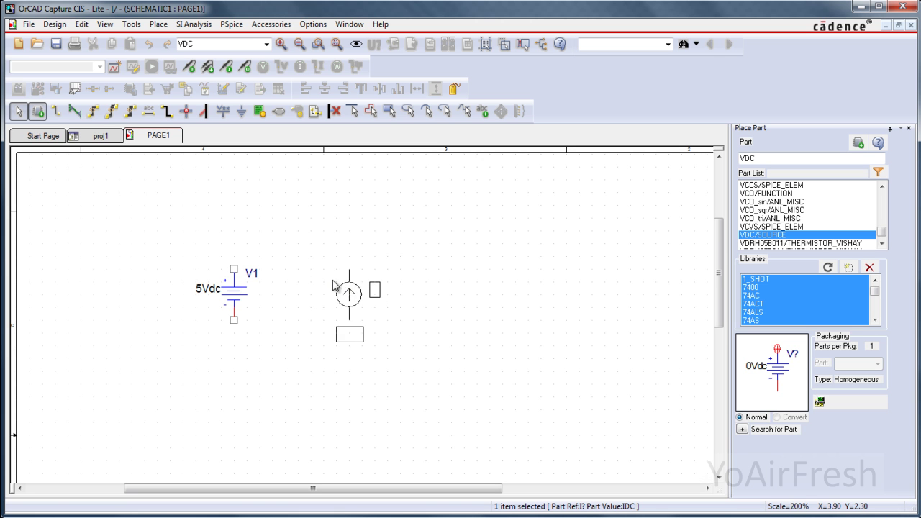
pyautogui.click(344, 288)
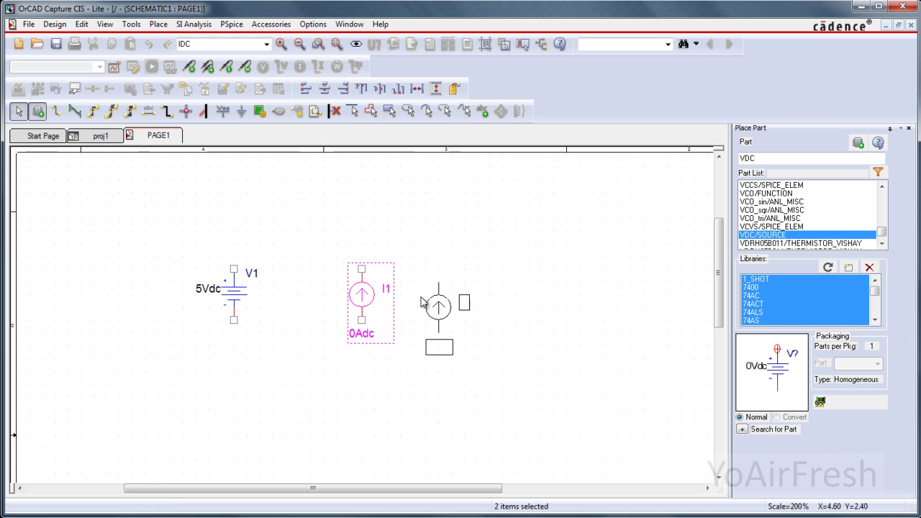
pyautogui.press('Escape')
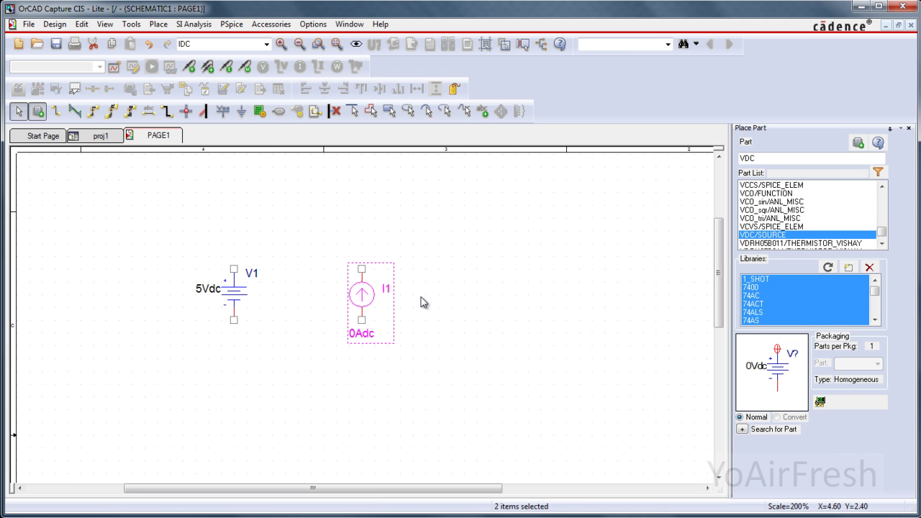
# - Set I1's value label from 0Adc to 2Adc
pyautogui.doubleClick(357, 334)
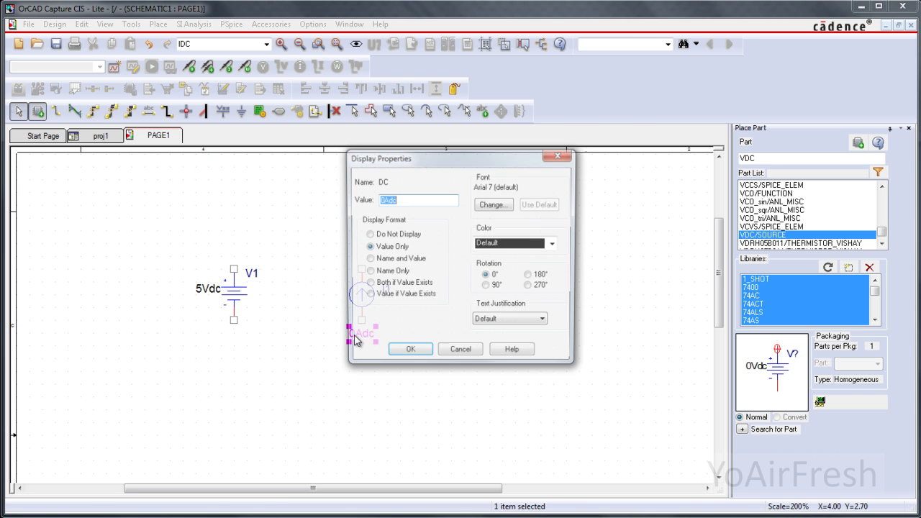
pyautogui.click(380, 199)
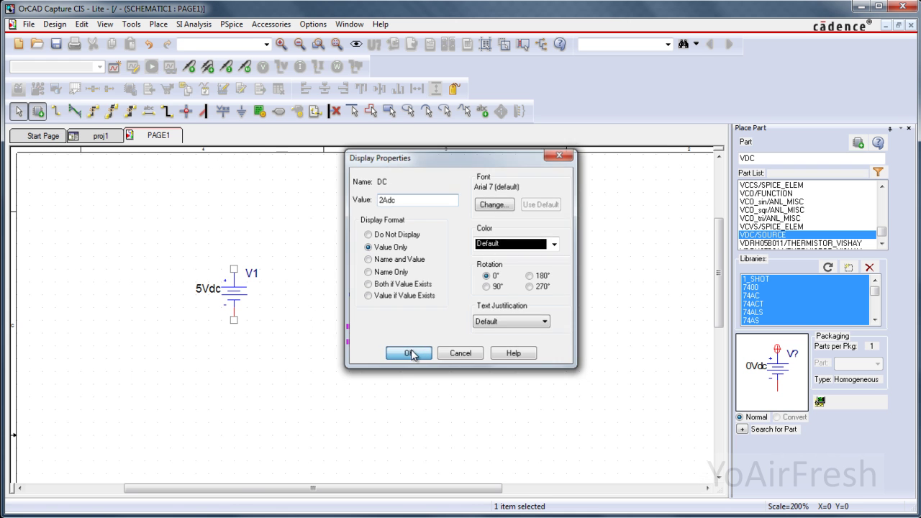
pyautogui.click(413, 353)
pyautogui.click(335, 231)
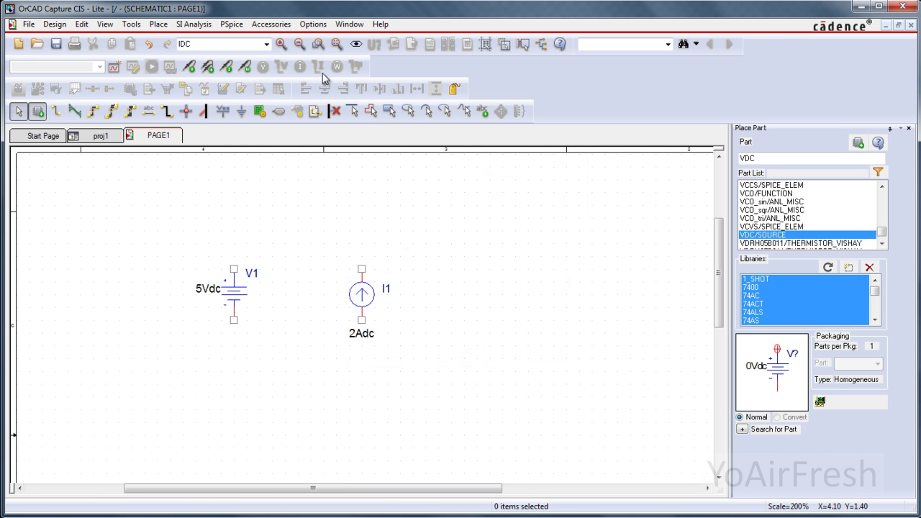
pyautogui.click(766, 158)
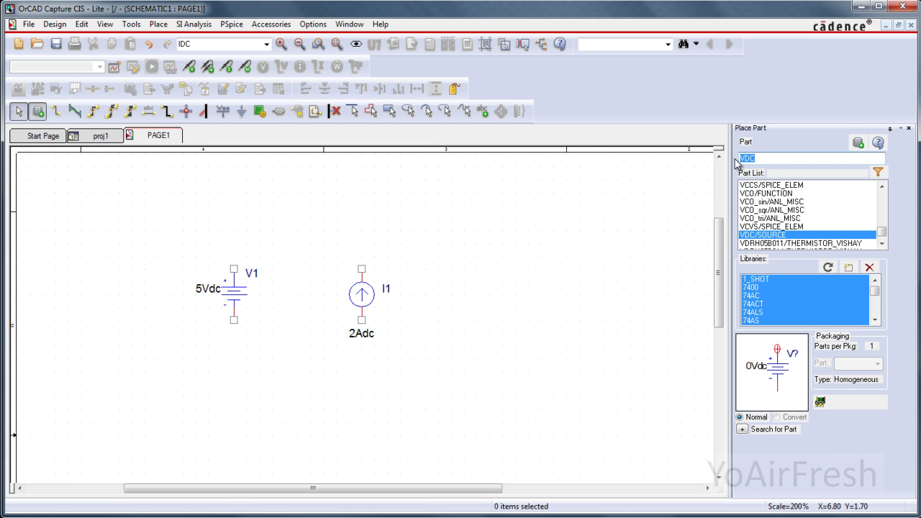
# - Pick the PSpice resistor and place 1k resistors R1 and R2 across the top
pyautogui.write('r')
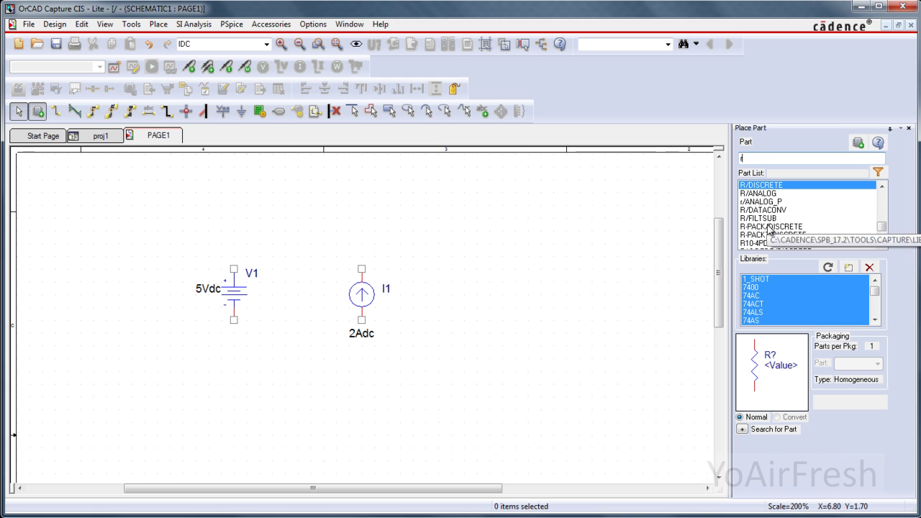
pyautogui.click(884, 246)
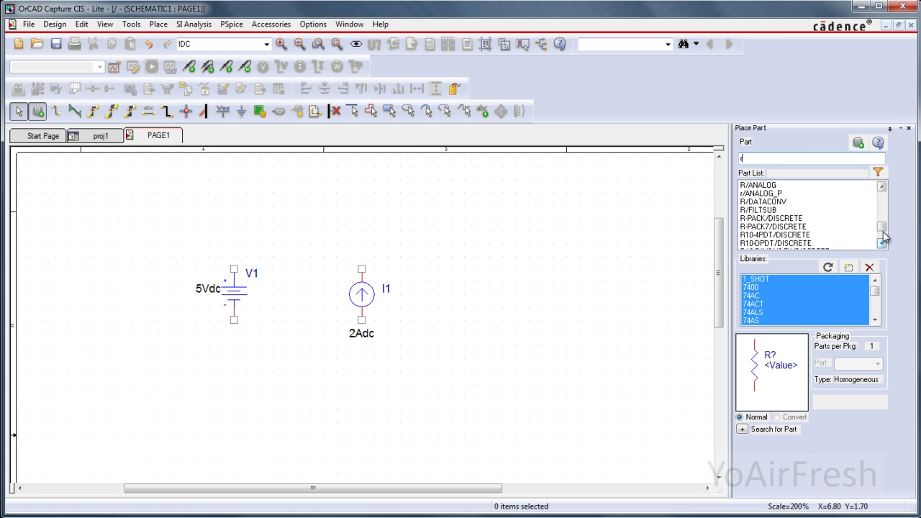
pyautogui.click(883, 186)
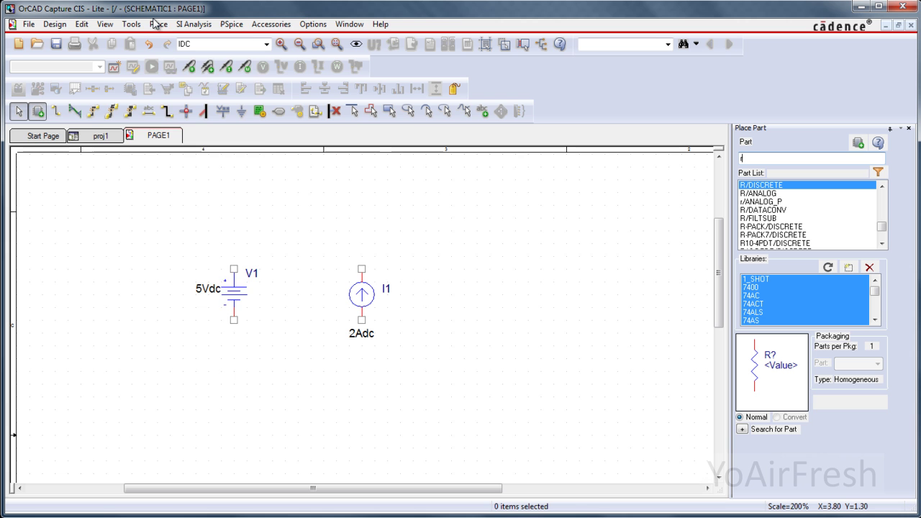
pyautogui.click(158, 23)
pyautogui.moveTo(191, 76)
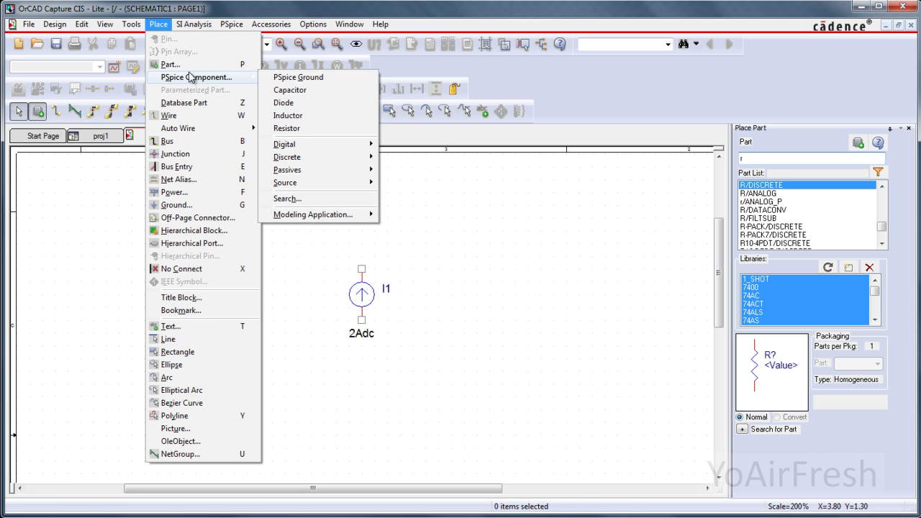
pyautogui.click(288, 129)
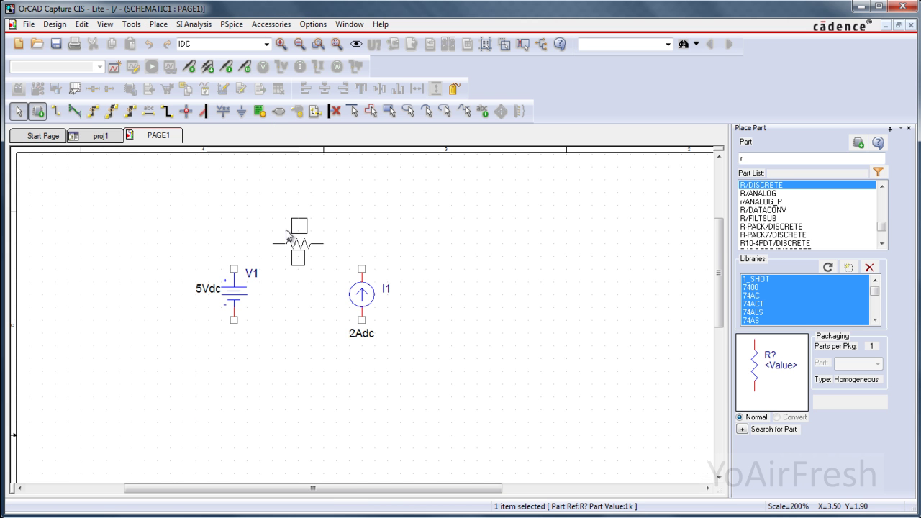
pyautogui.click(287, 232)
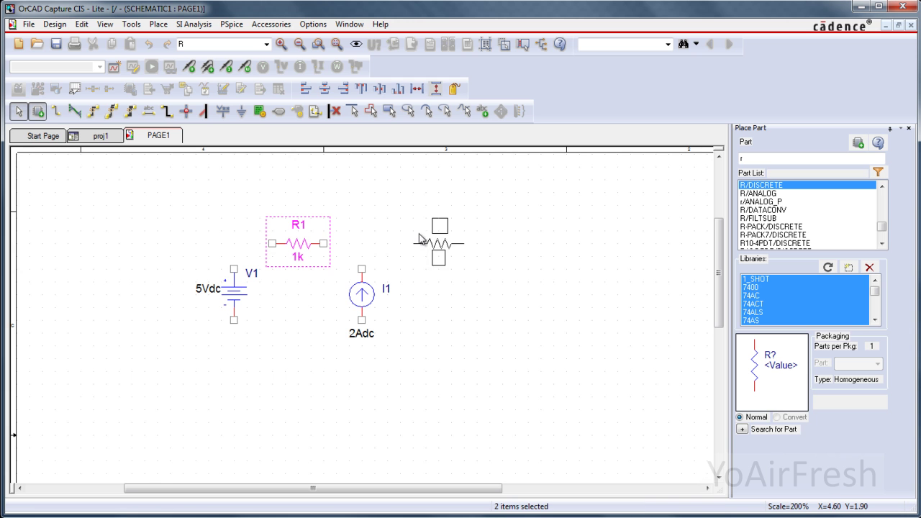
pyautogui.click(416, 233)
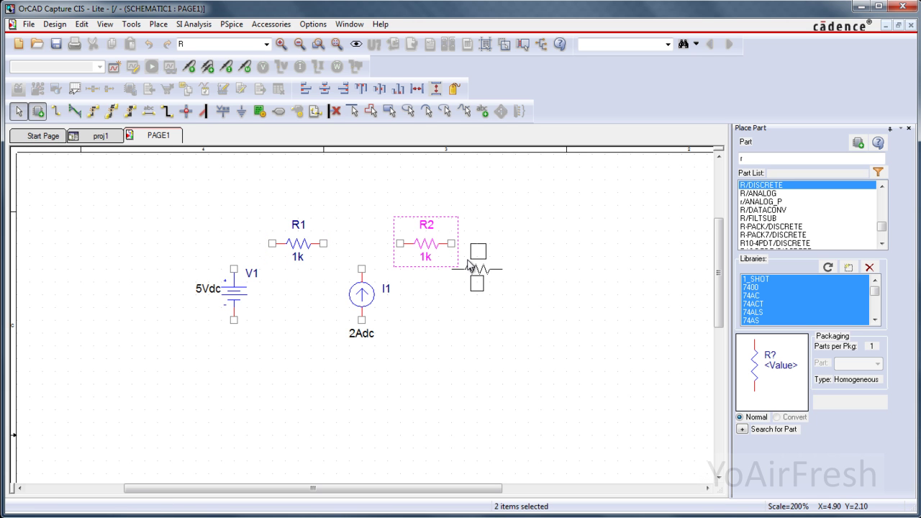
# - Place resistor R3 vertically on the right and R4 below I1
pyautogui.press('r')
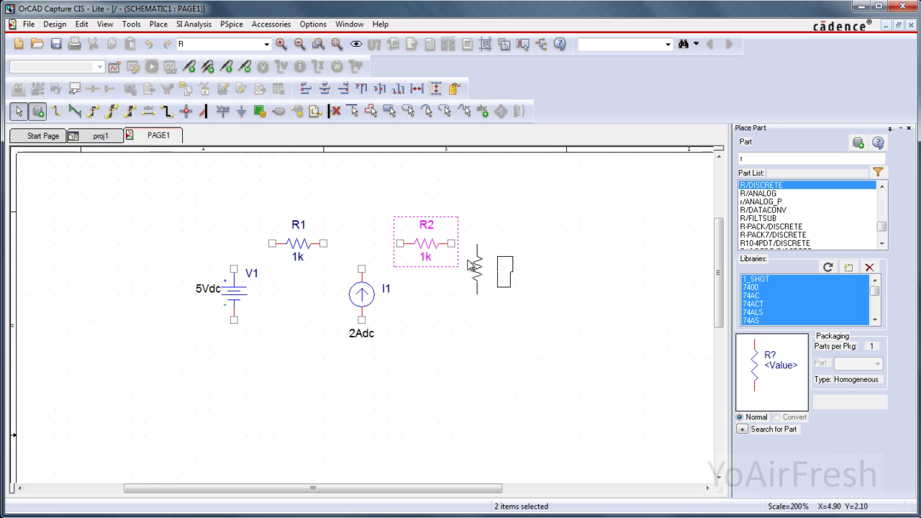
pyautogui.click(482, 289)
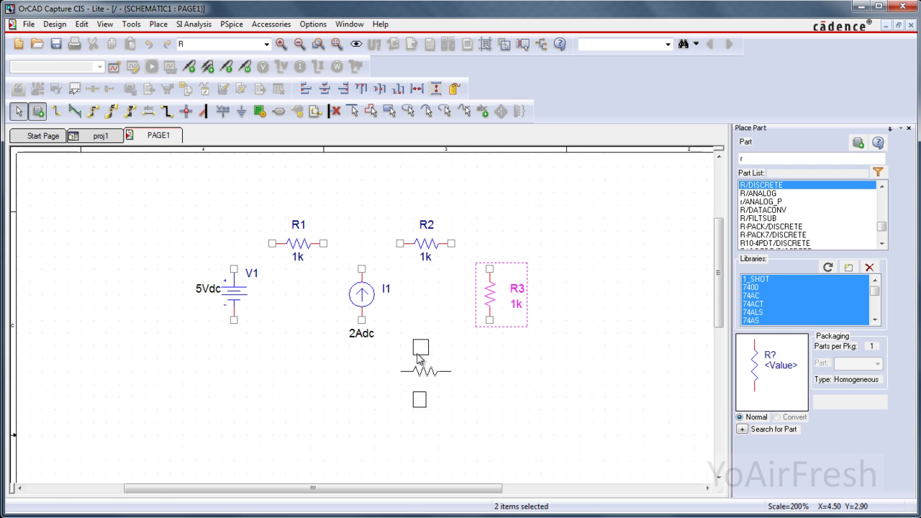
pyautogui.click(422, 348)
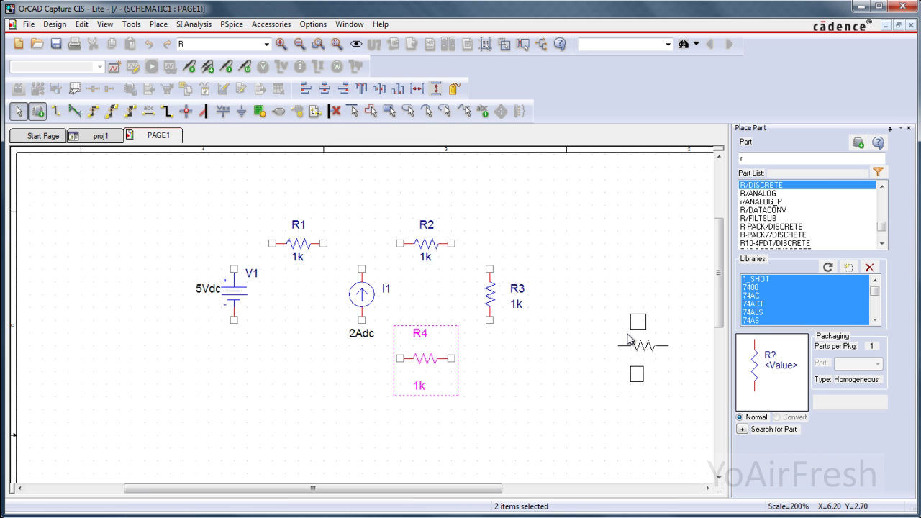
pyautogui.press('Escape')
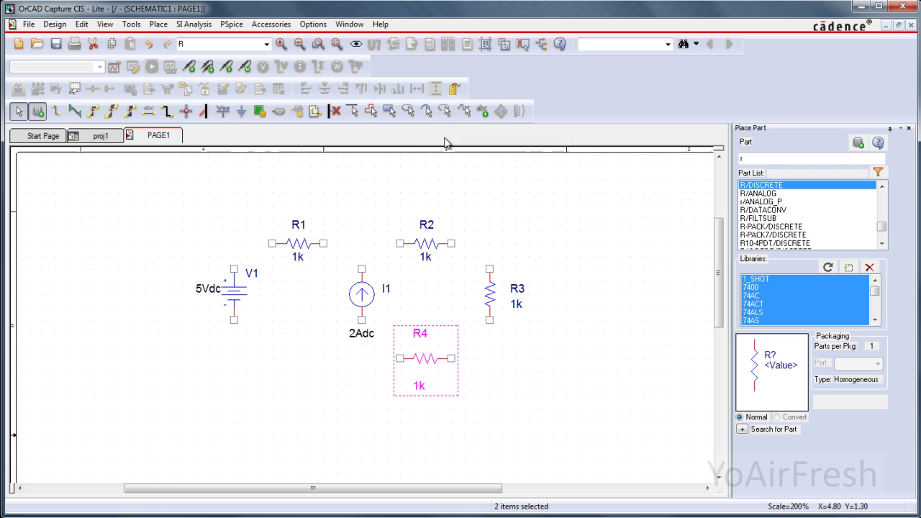
pyautogui.click(487, 190)
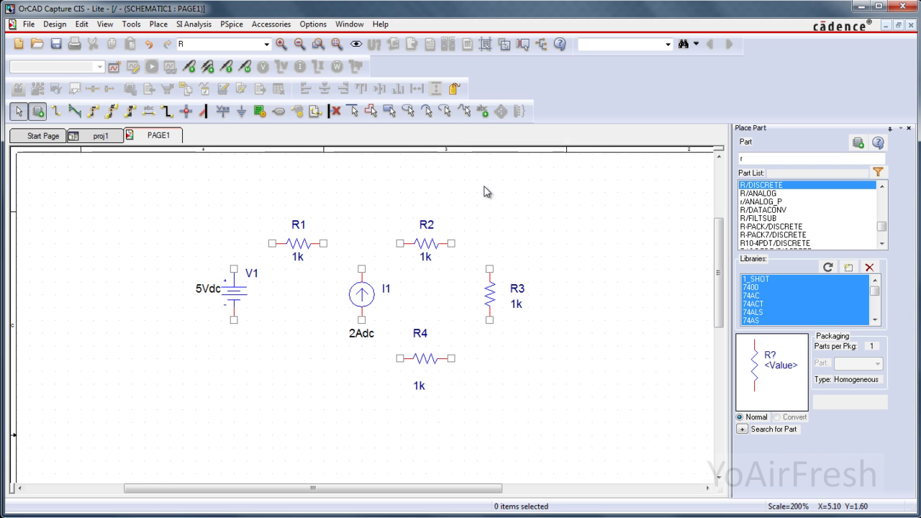
# - Wire V1's top pin through R1 and R2 down to the top of R3
pyautogui.click(56, 111)
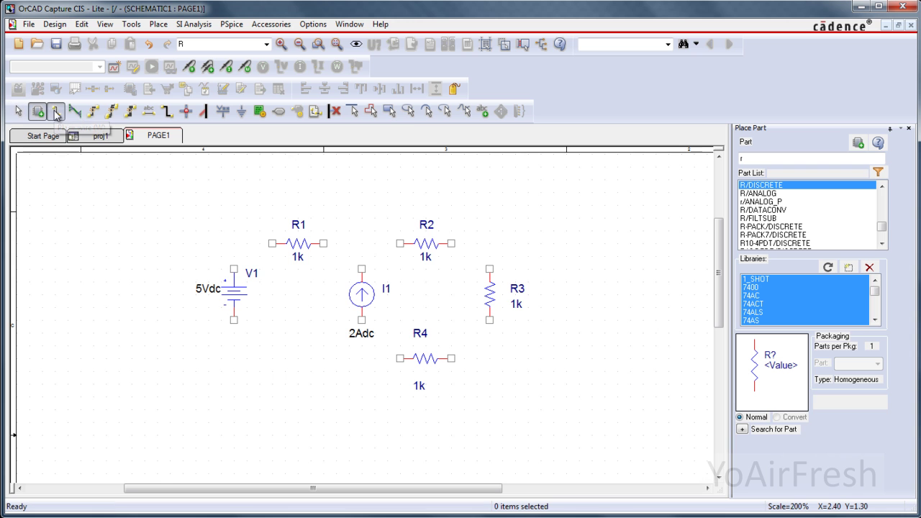
pyautogui.click(234, 268)
pyautogui.click(272, 243)
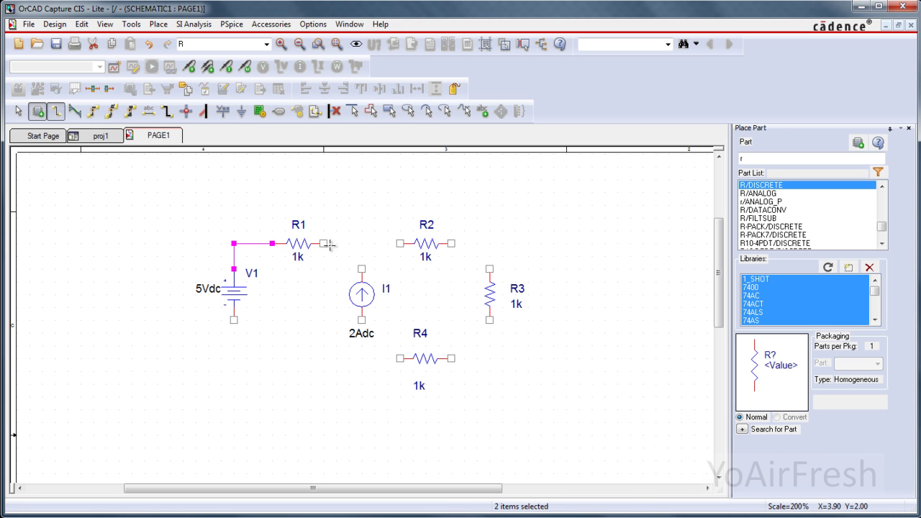
pyautogui.click(326, 244)
pyautogui.click(400, 244)
pyautogui.click(451, 243)
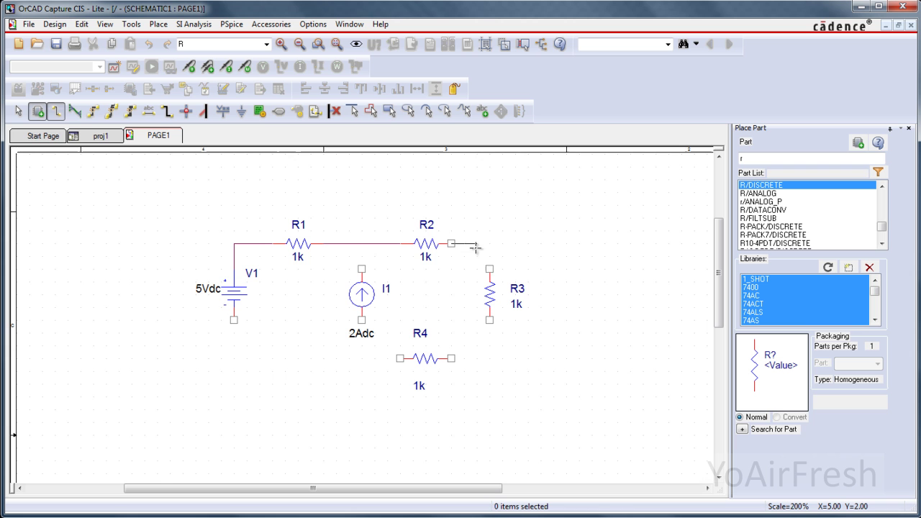
pyautogui.click(490, 268)
pyautogui.click(489, 320)
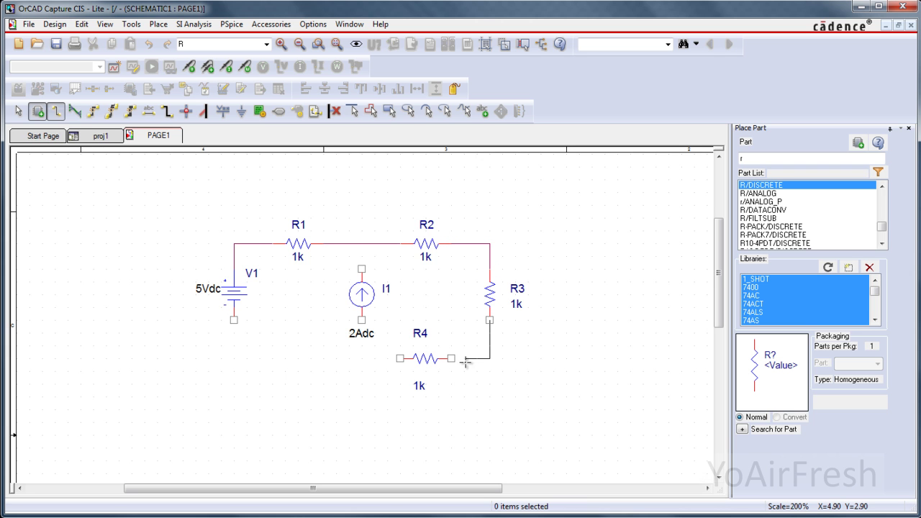
# - Wire R3 to R4 and I1, V1 to the bottom node, and I1's top to the R1–R2 wire
pyautogui.click(452, 358)
pyautogui.click(400, 358)
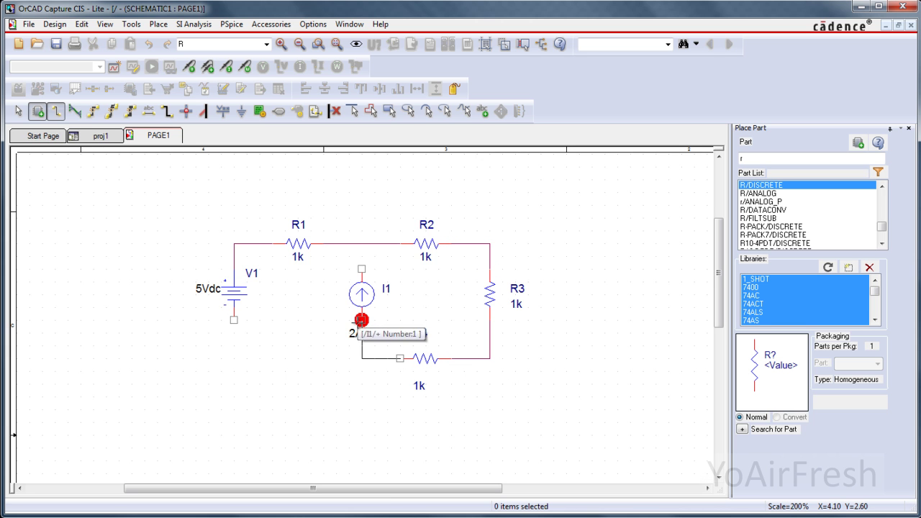
pyautogui.click(361, 320)
pyautogui.moveTo(234, 319); pyautogui.dragTo(362, 358)
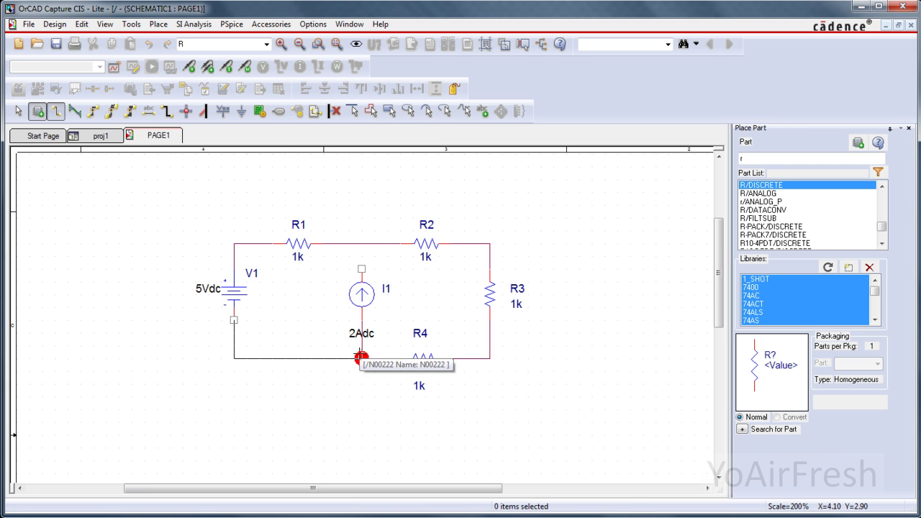
pyautogui.click(361, 267)
pyautogui.click(362, 244)
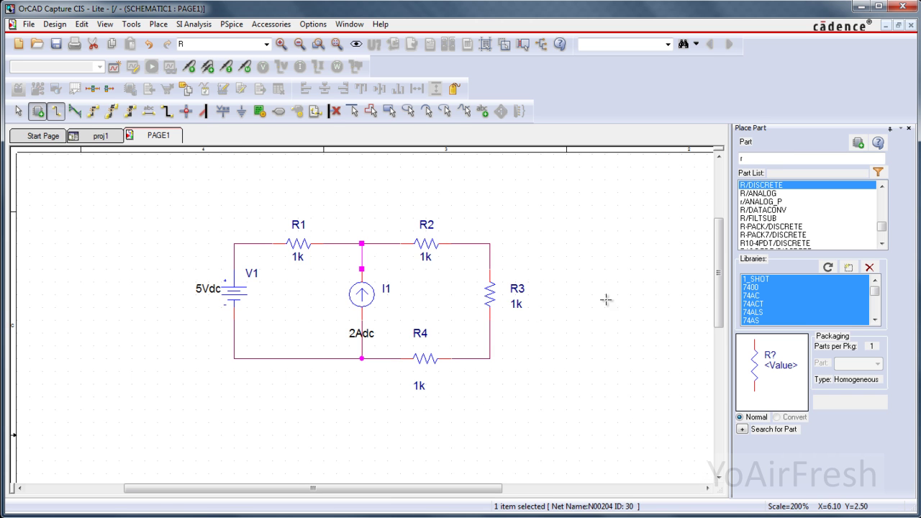
# - Place a 0/CAPSYM ground below the circuit and wire it to the bottom wire
pyautogui.click(242, 116)
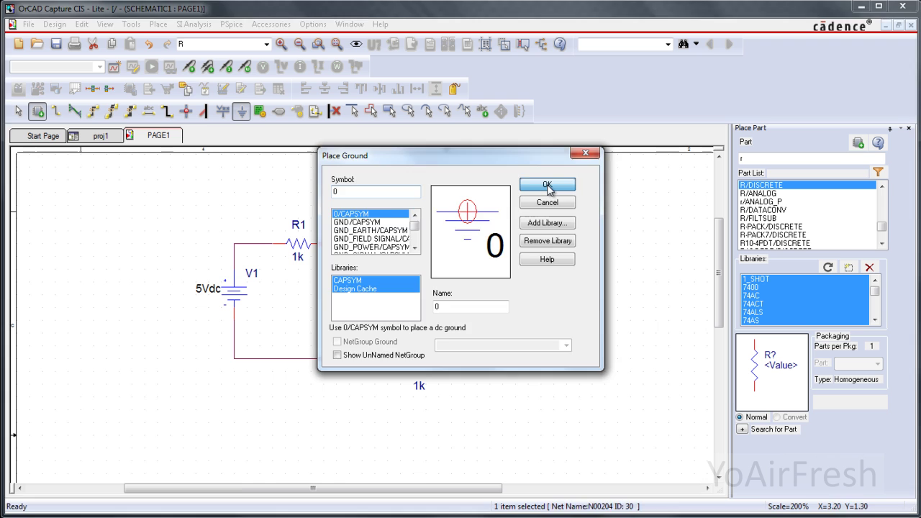
pyautogui.click(548, 185)
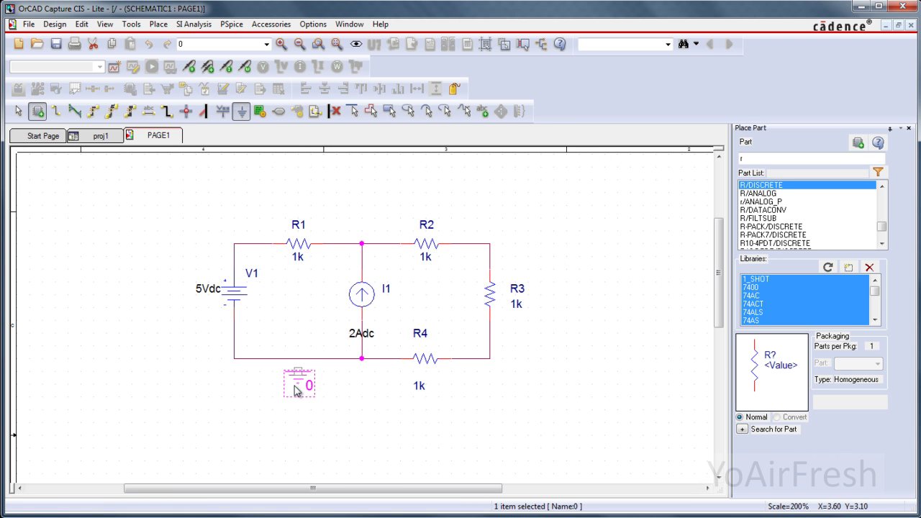
pyautogui.press('Escape')
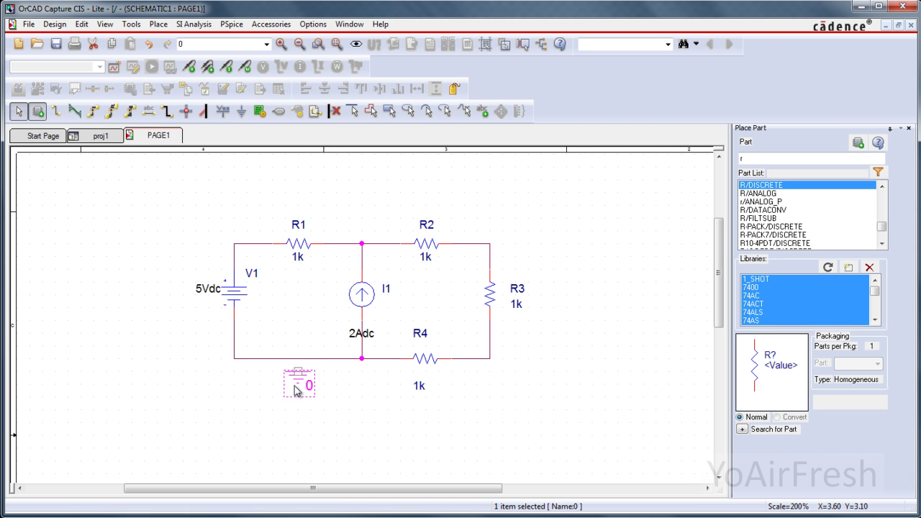
pyautogui.click(56, 111)
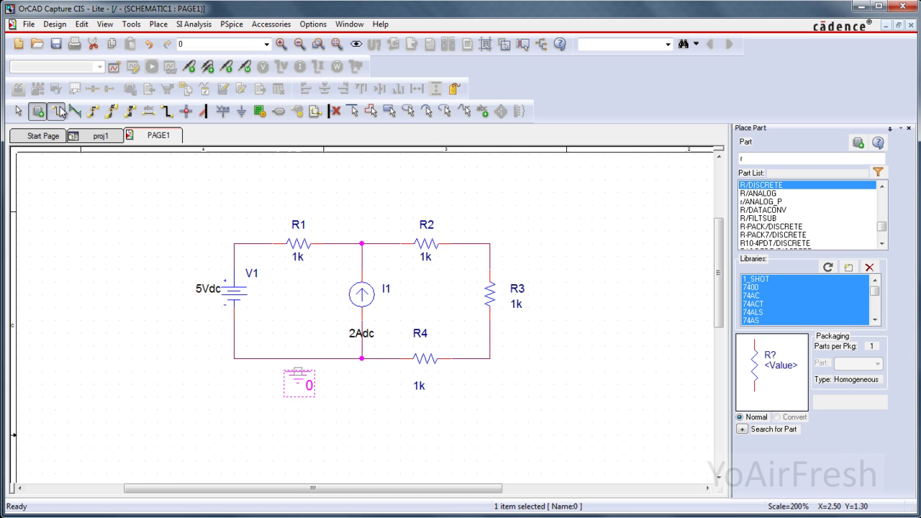
pyautogui.click(300, 369)
pyautogui.click(298, 357)
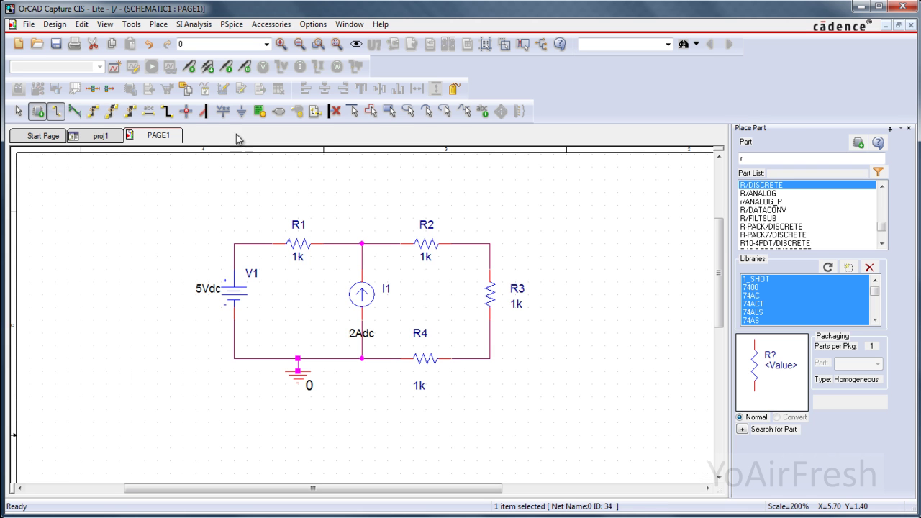
# - Create simulation profile 'testsimulation' with a Time Domain (Transient) analysis run to 1000ns
pyautogui.click(232, 24)
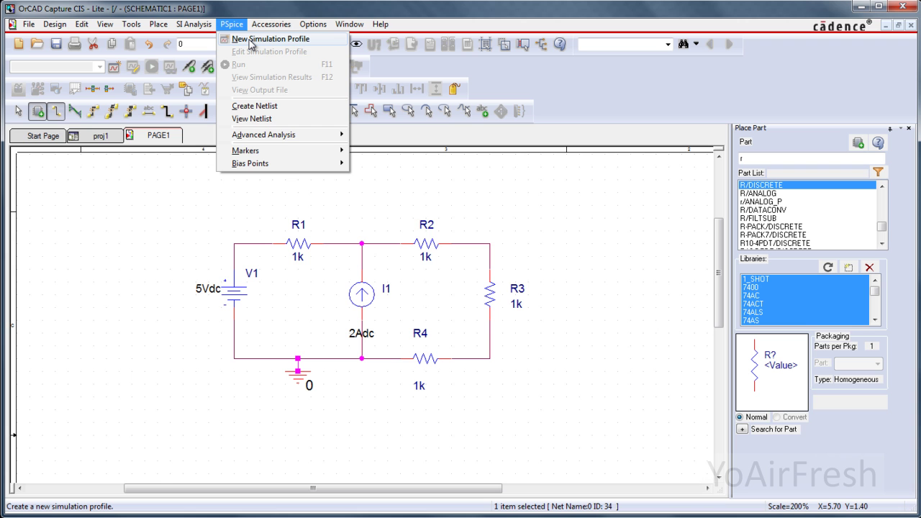
pyautogui.click(251, 41)
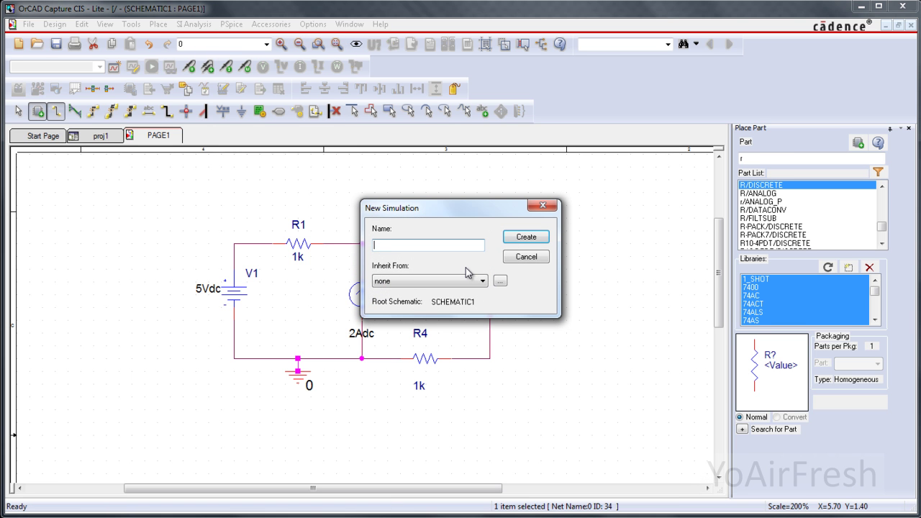
pyautogui.write('testsimulation')
pyautogui.click(531, 239)
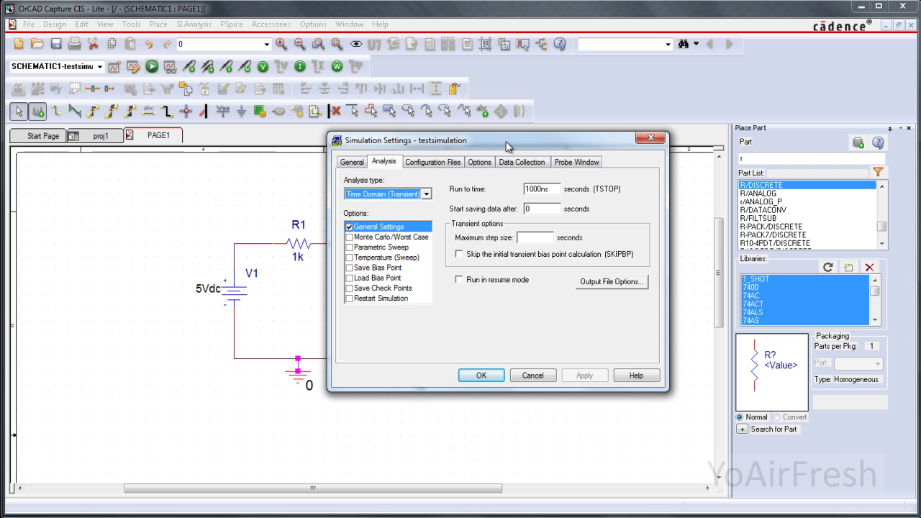
pyautogui.moveTo(510, 148); pyautogui.dragTo(419, 145)
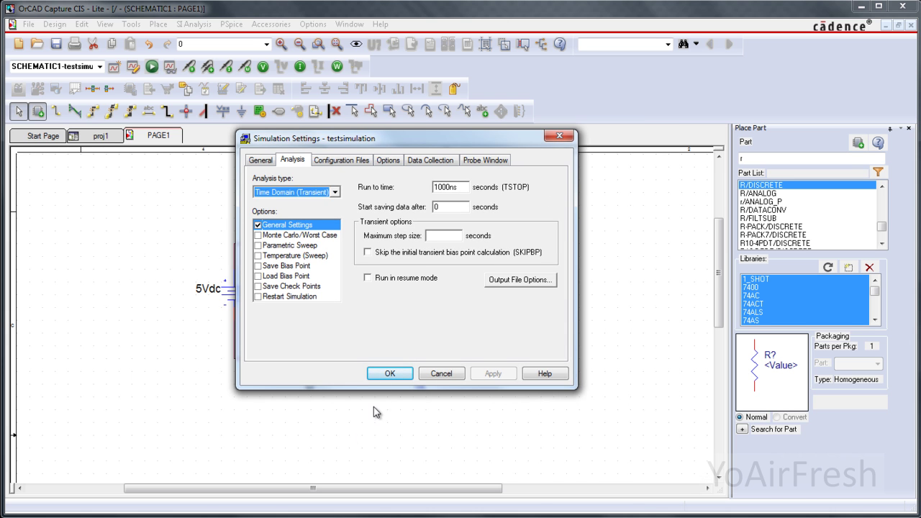
pyautogui.click(389, 373)
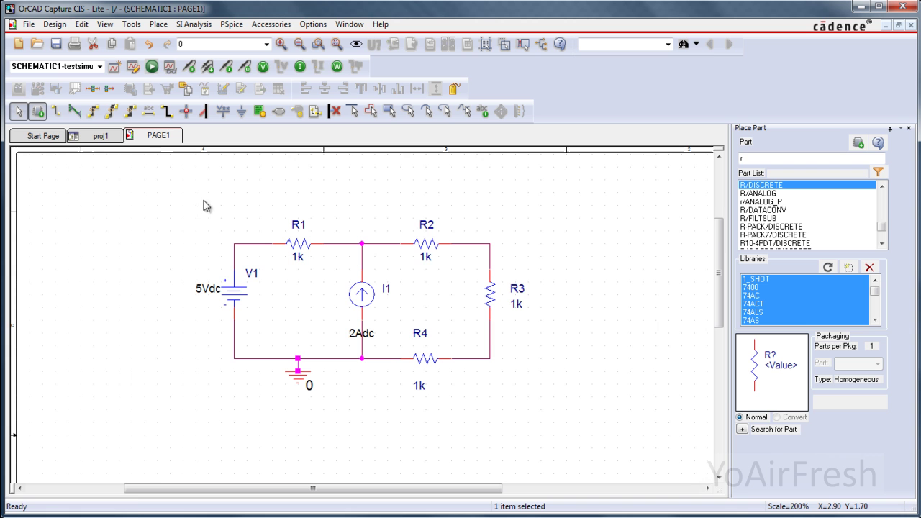
# - Run the testsimulation transient analysis in PSpice, then switch back to the Capture schematic
pyautogui.click(152, 66)
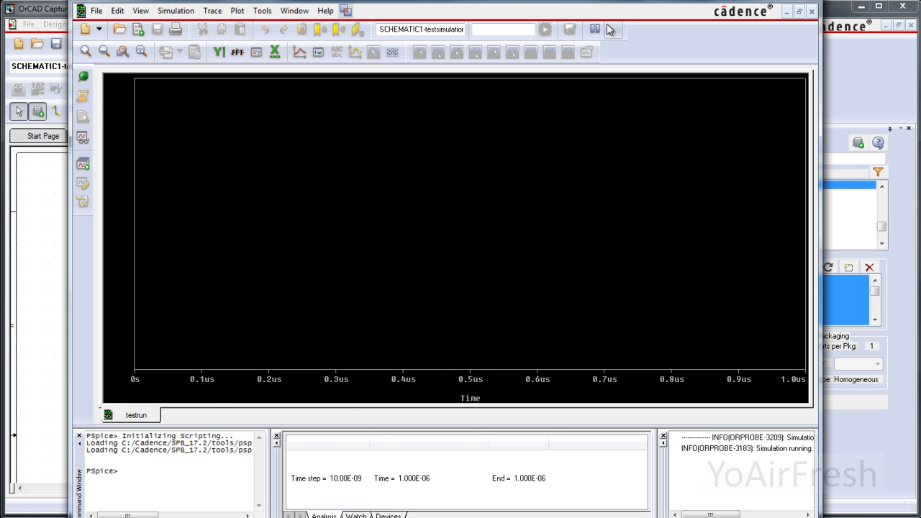
pyautogui.moveTo(535, 6)
pyautogui.mouseDown()
pyautogui.moveTo(595, 0)
pyautogui.moveTo(530, 0)
pyautogui.moveTo(565, 0)
pyautogui.moveTo(540, 0)
pyautogui.moveTo(545, 13)
pyautogui.moveTo(535, 4)
pyautogui.mouseUp()
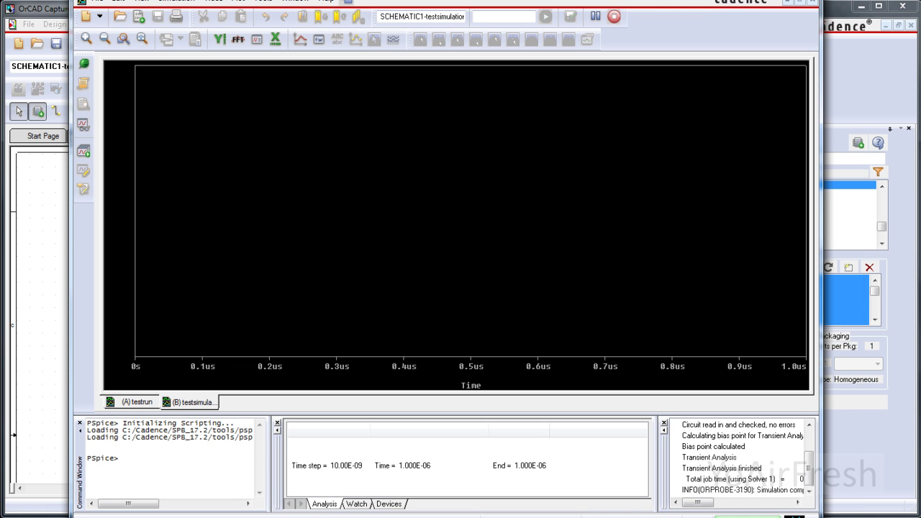
pyautogui.moveTo(534, 0); pyautogui.dragTo(537, 12)
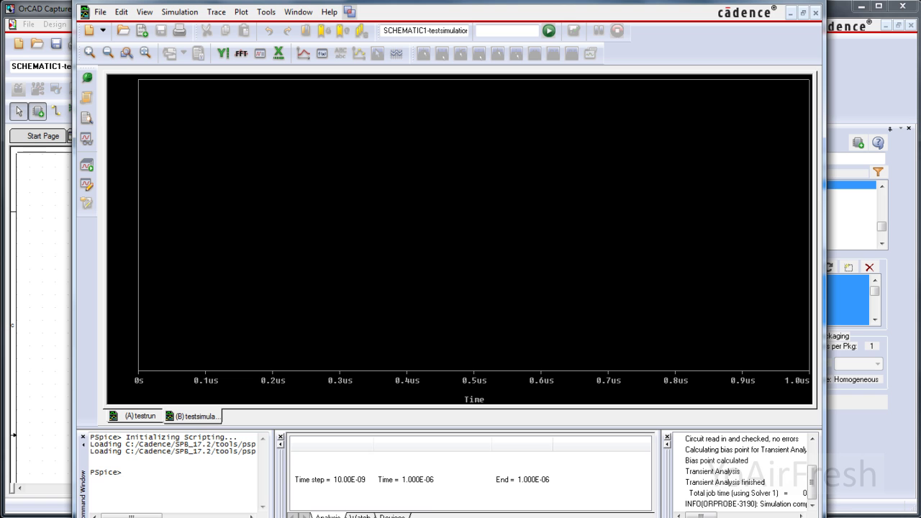
pyautogui.hotkey('alt', 'Tab')
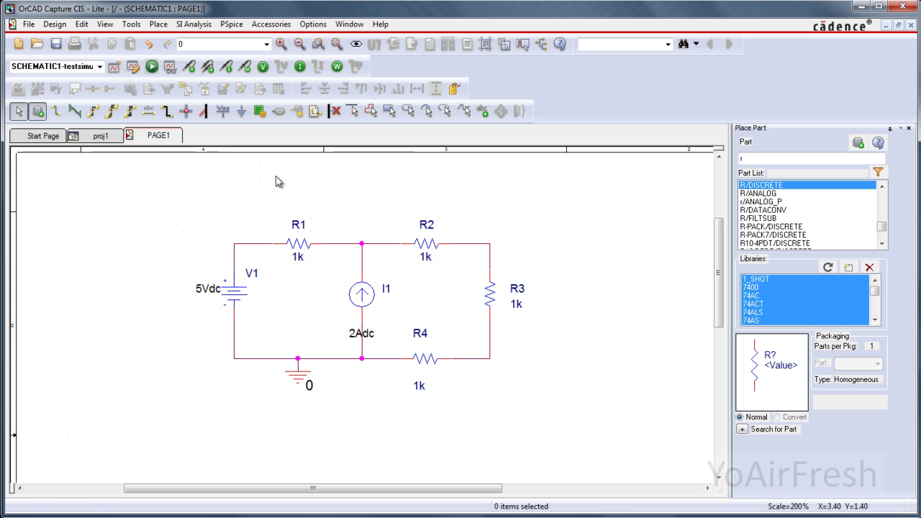
# - Show and hide the bias voltages, then the bias currents, and leave bias power displayed on every part
pyautogui.click(263, 67)
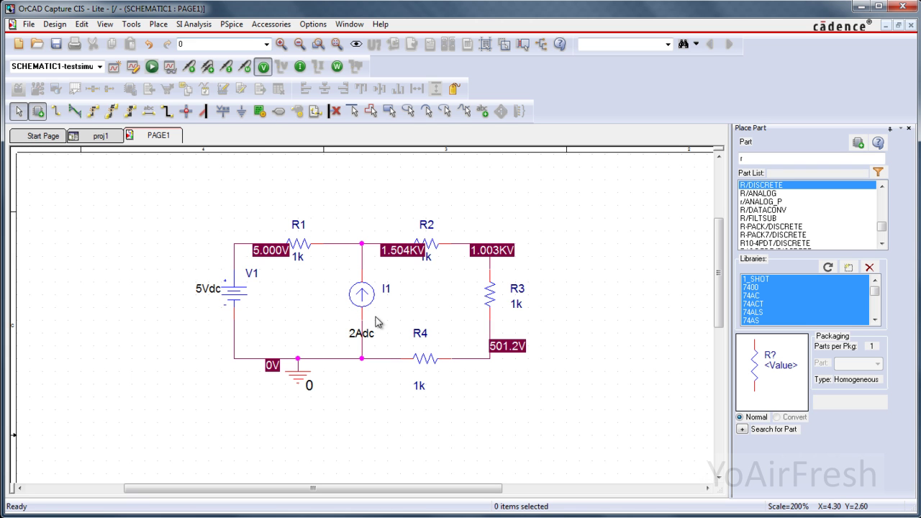
pyautogui.click(263, 68)
pyautogui.click(300, 67)
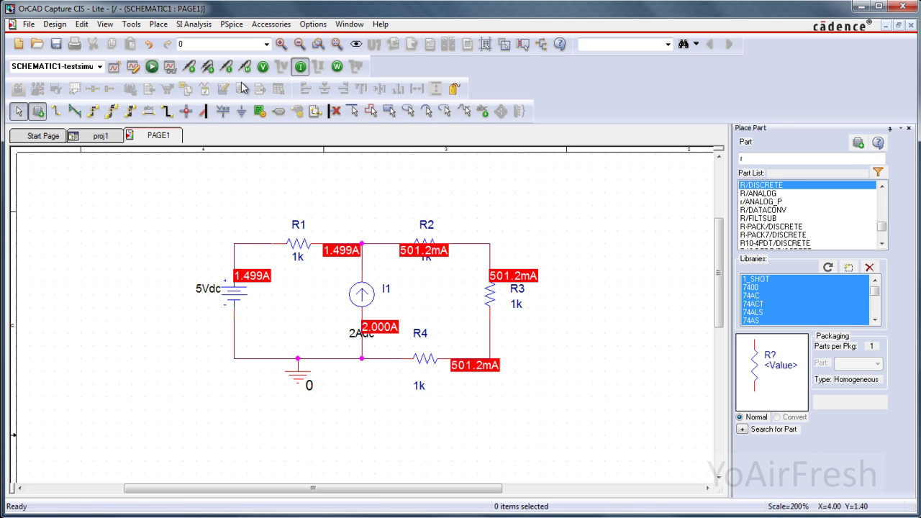
pyautogui.click(301, 66)
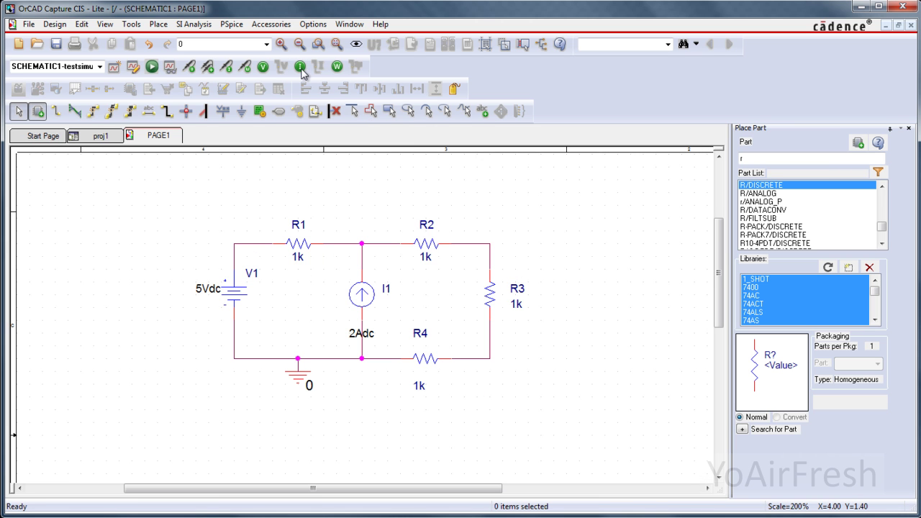
pyautogui.click(338, 67)
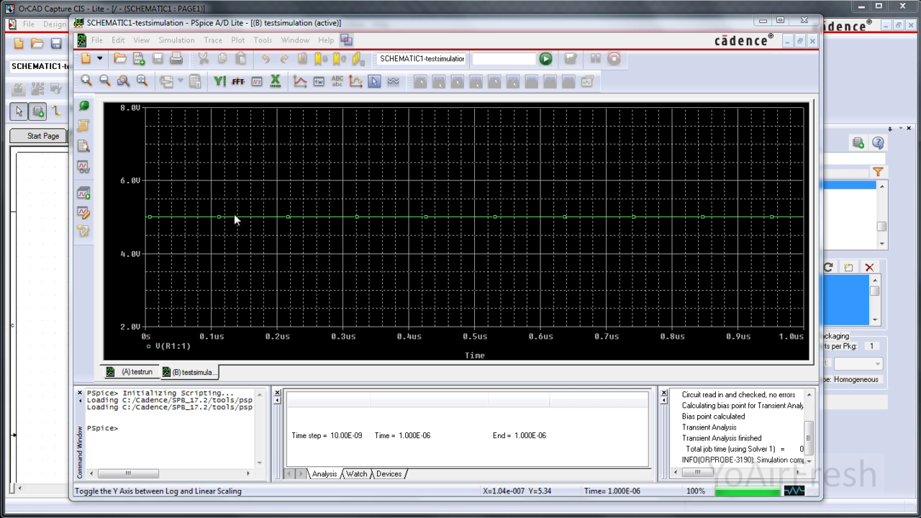
# - Delete the existing voltage marker on V1 from the schematic
pyautogui.click(763, 22)
pyautogui.click(261, 272)
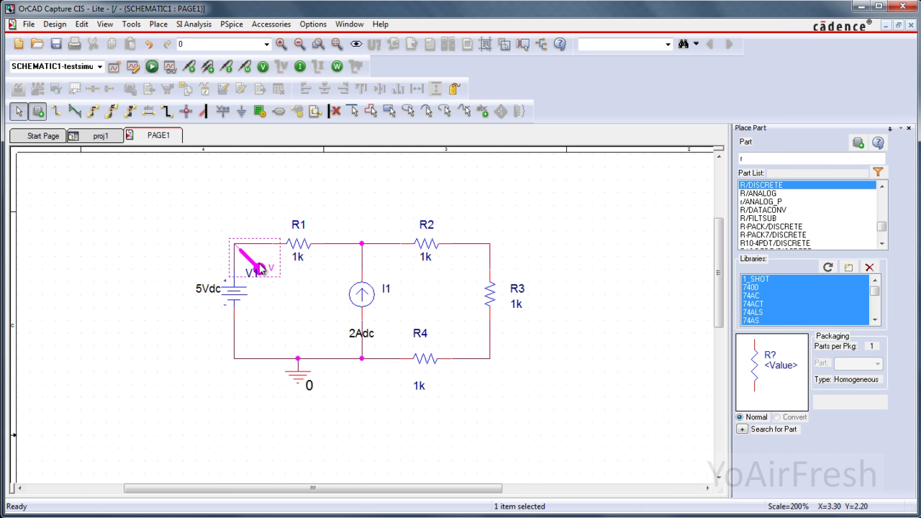
pyautogui.press('Delete')
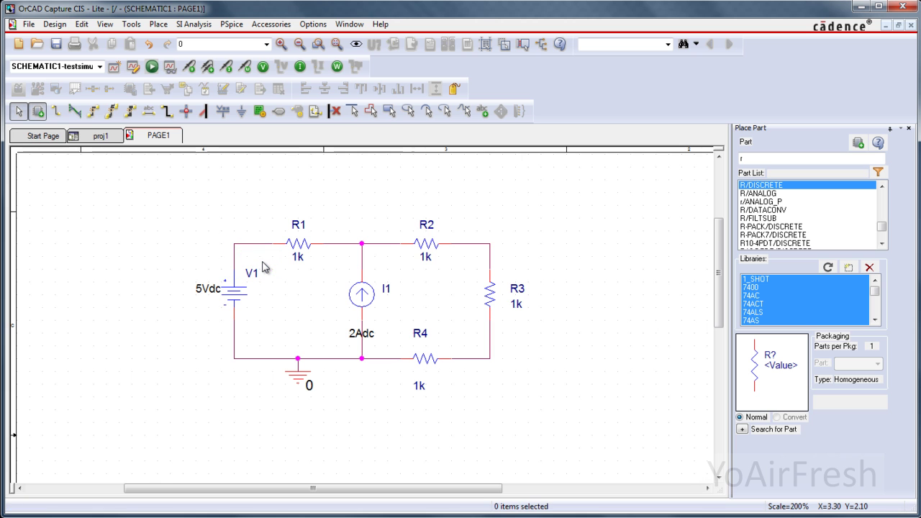
# - Put a new voltage marker on V1's top wire and re-simulate to plot V(R1:1) at 5 V
pyautogui.click(189, 67)
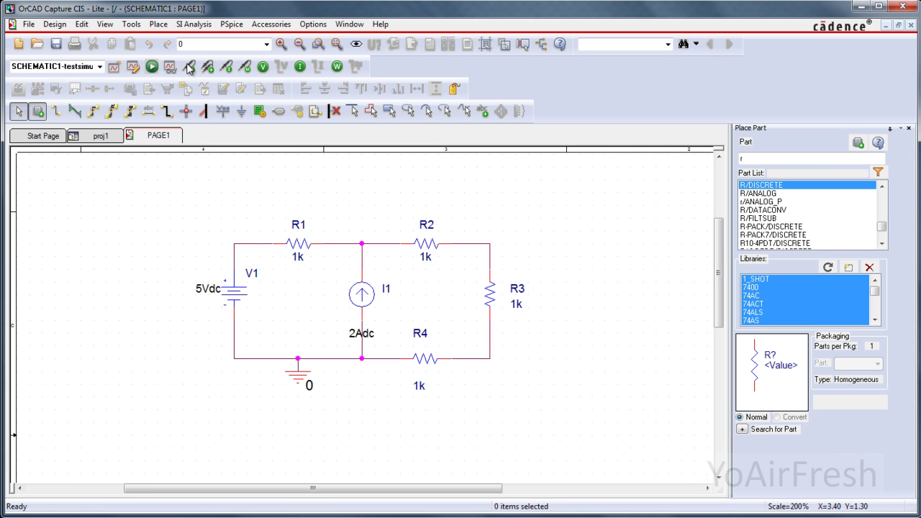
pyautogui.click(238, 250)
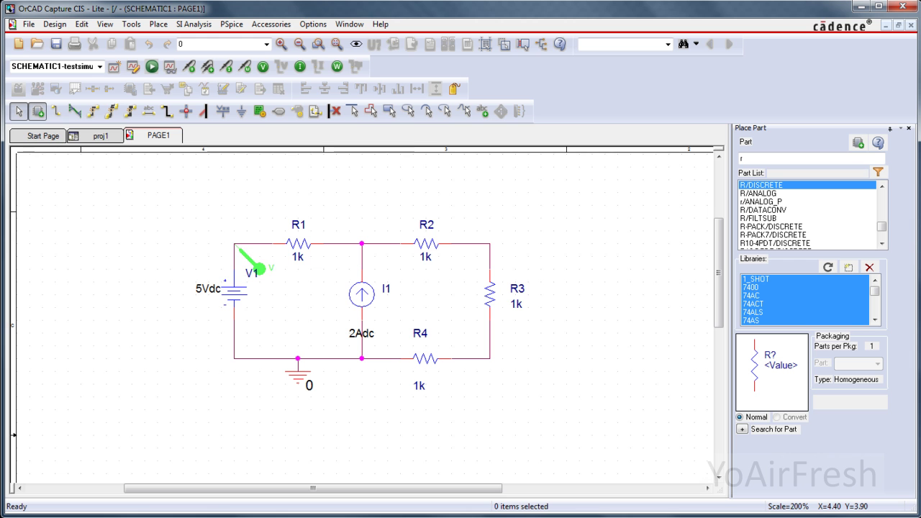
pyautogui.press('F11')
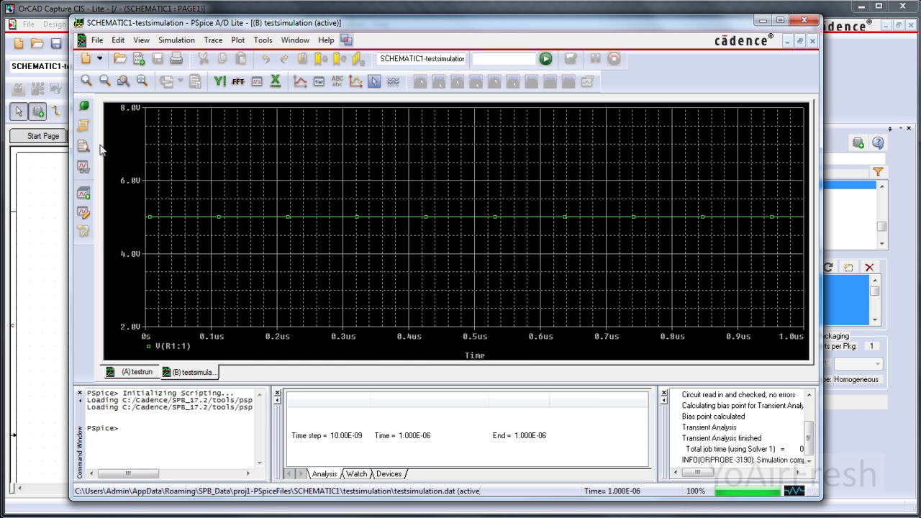
pyautogui.click(763, 21)
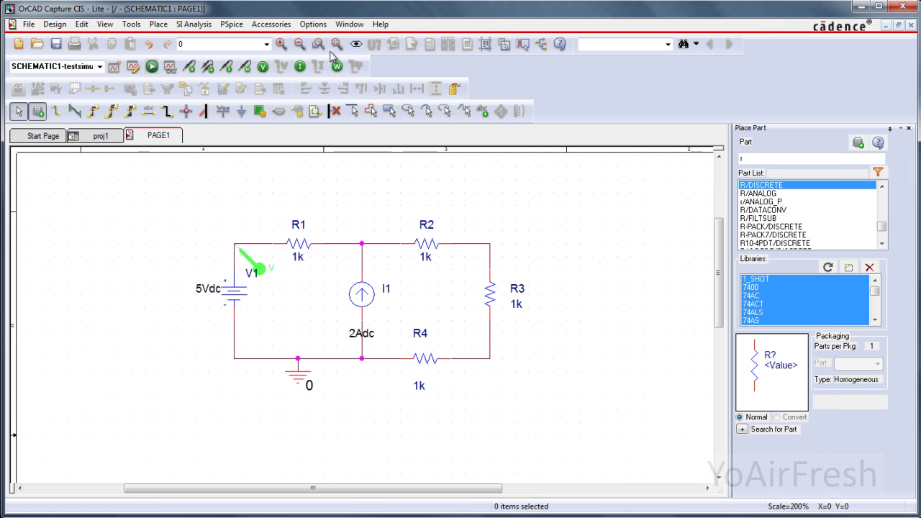
# - Add a voltage marker at R3's lower node and re-simulate to plot it
pyautogui.click(188, 67)
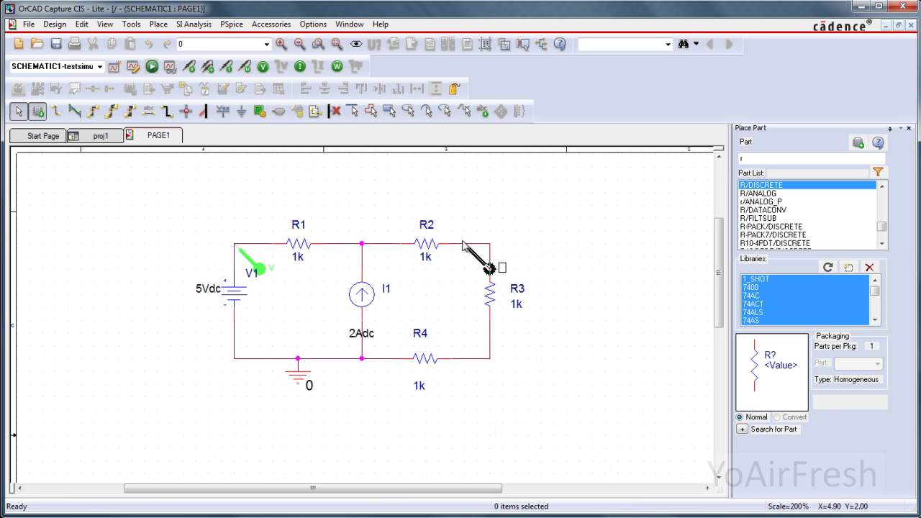
pyautogui.press('Escape')
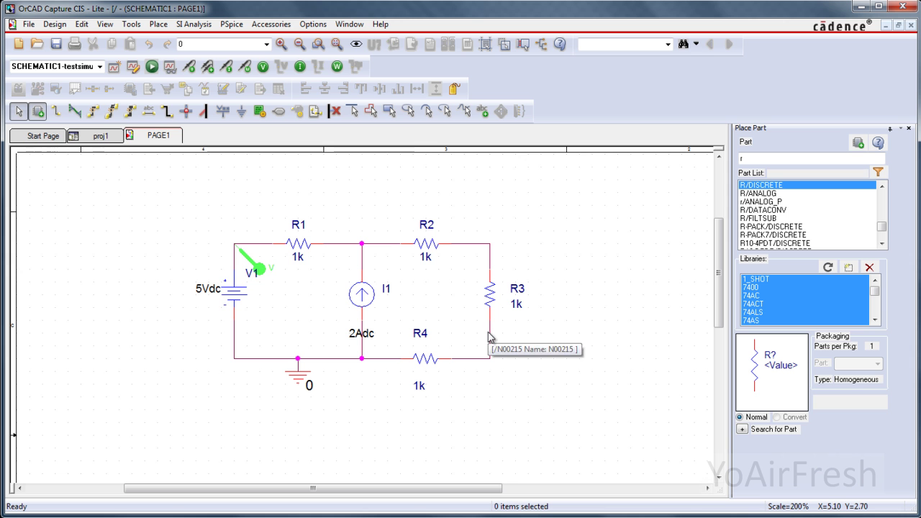
pyautogui.click(490, 337)
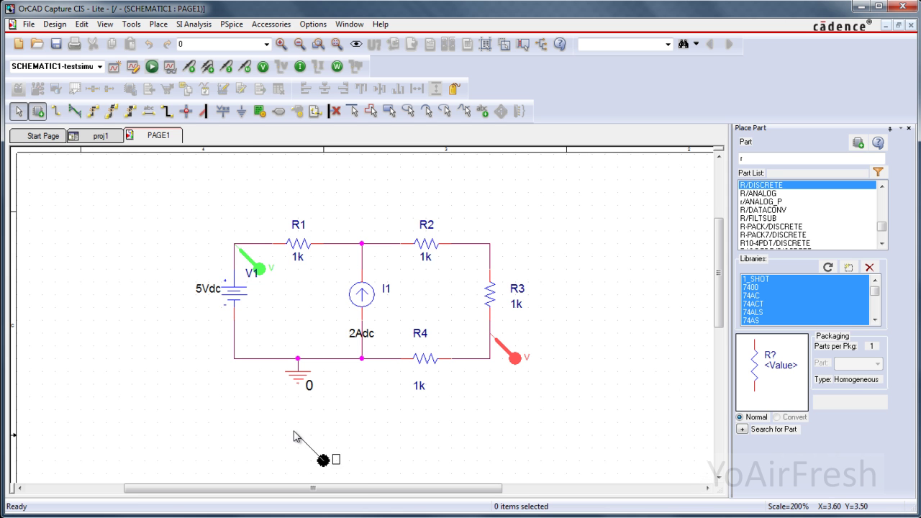
pyautogui.press('F11')
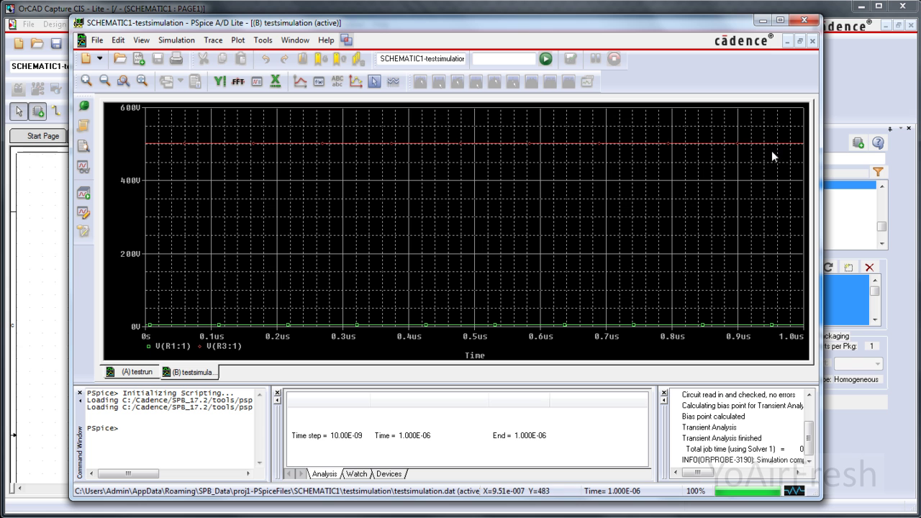
pyautogui.click(763, 21)
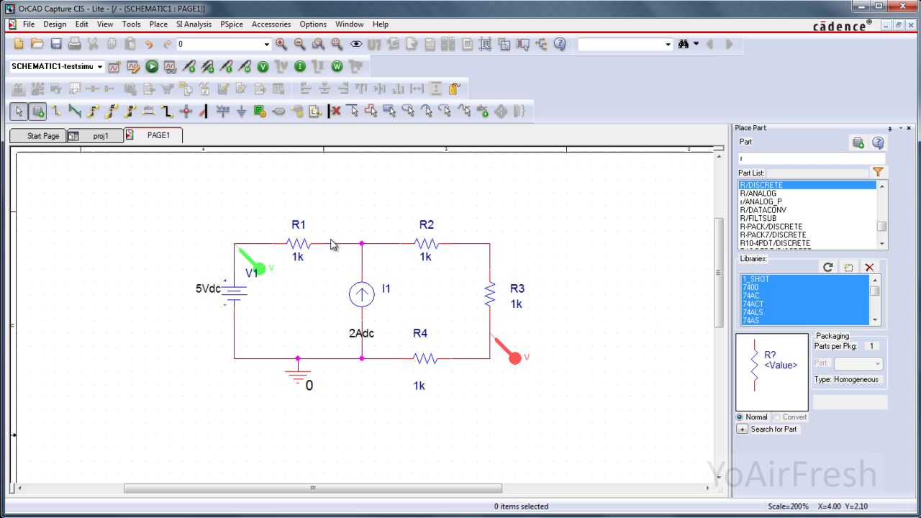
# - Swap the R3 marker for one above I1 and re-simulate to plot V(I1:-)
pyautogui.click(519, 359)
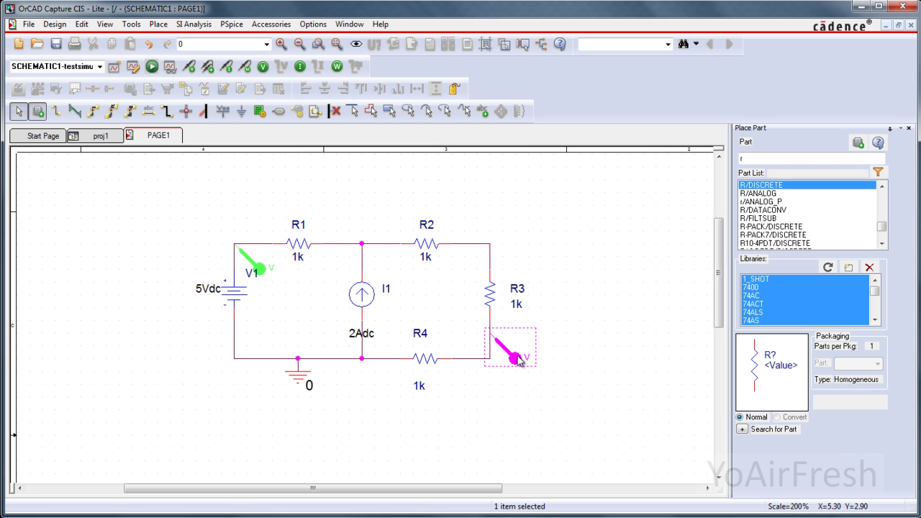
pyautogui.press('Delete')
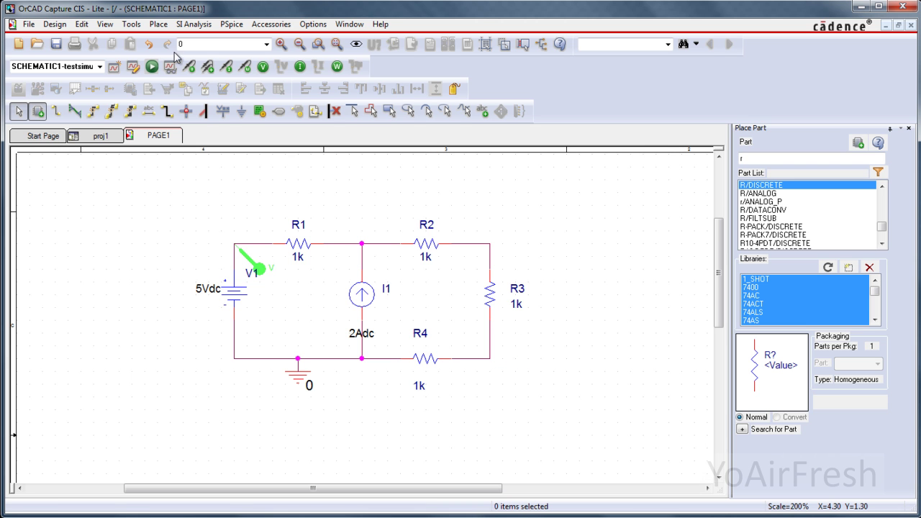
pyautogui.click(193, 68)
pyautogui.click(364, 259)
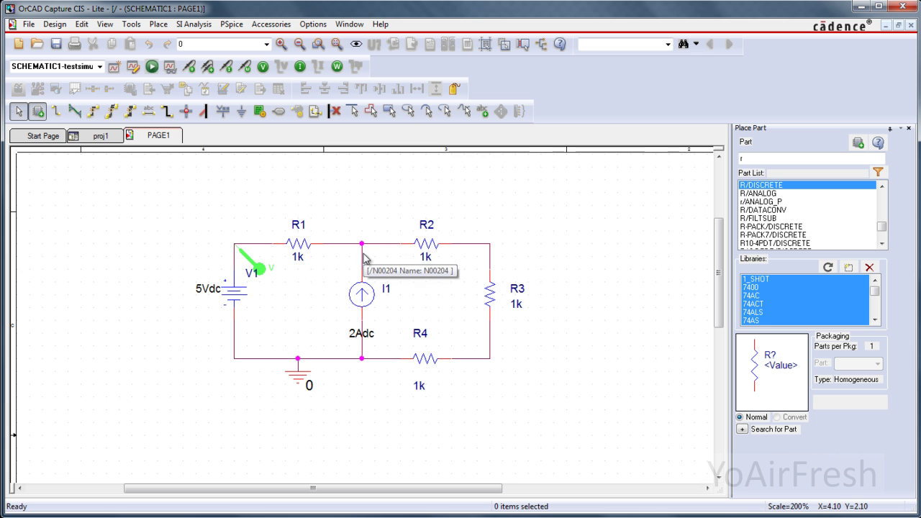
pyautogui.press('Escape')
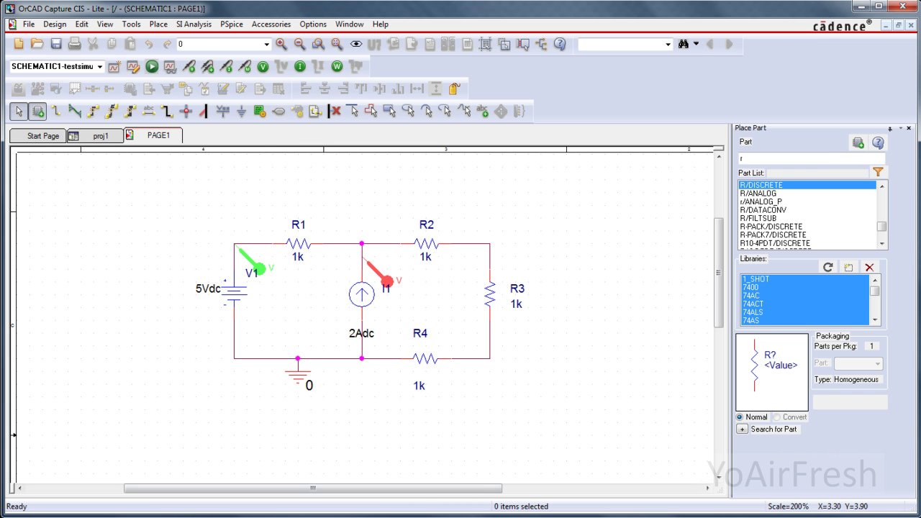
pyautogui.press('F11')
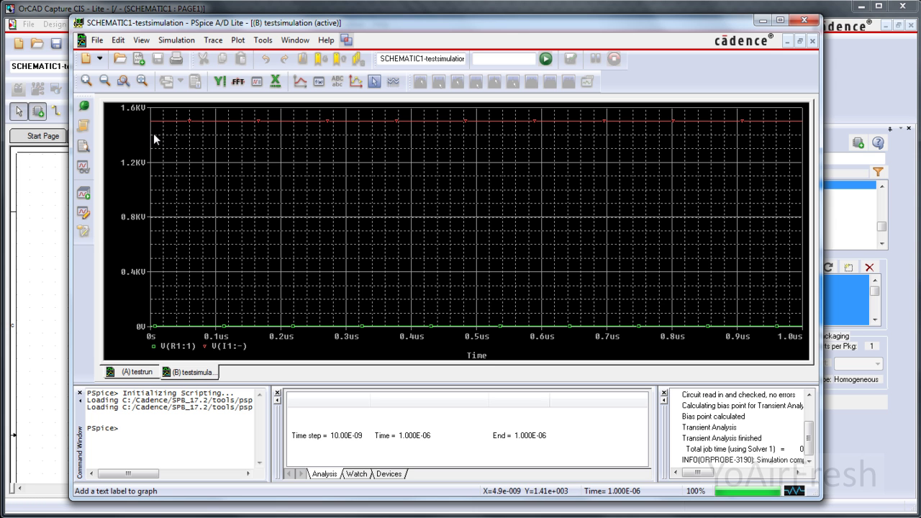
pyautogui.click(764, 21)
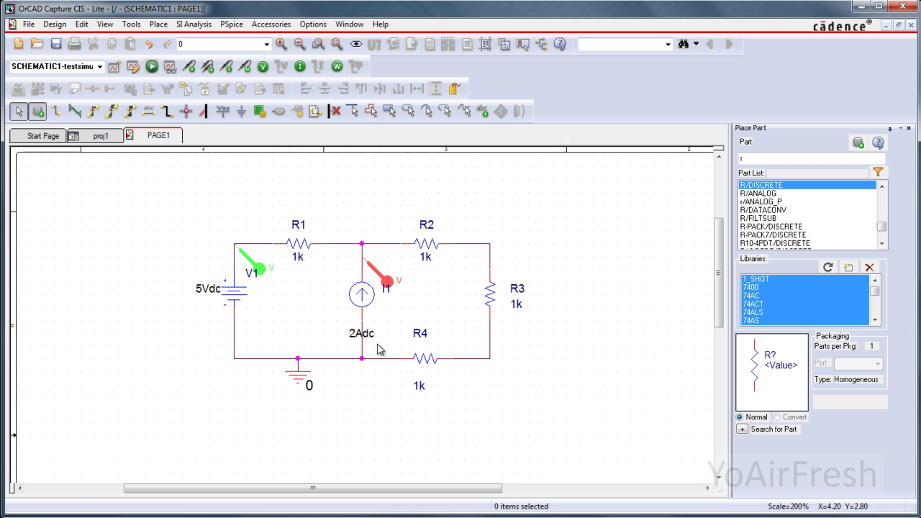
# - Change I1's value from .002Adc to 0.002Adc and re-run the PSpice simulation
pyautogui.doubleClick(351, 338)
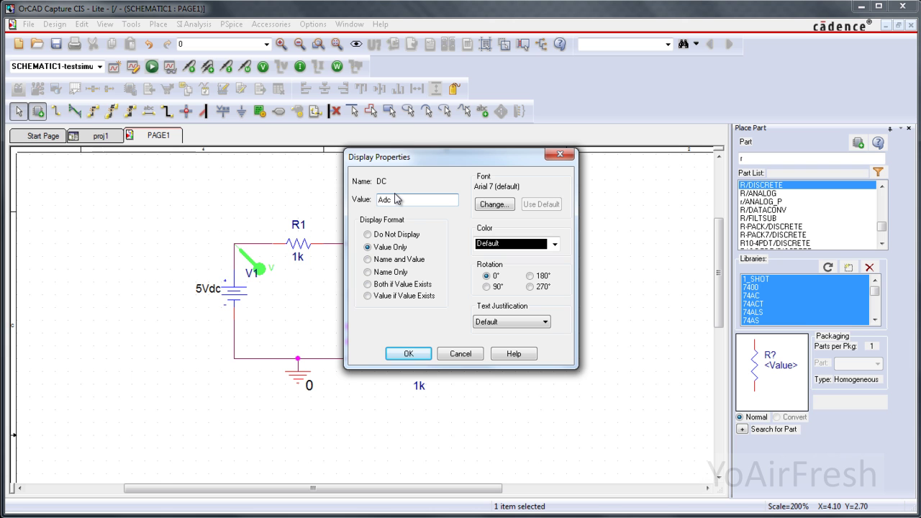
pyautogui.write('0.002')
pyautogui.click(408, 353)
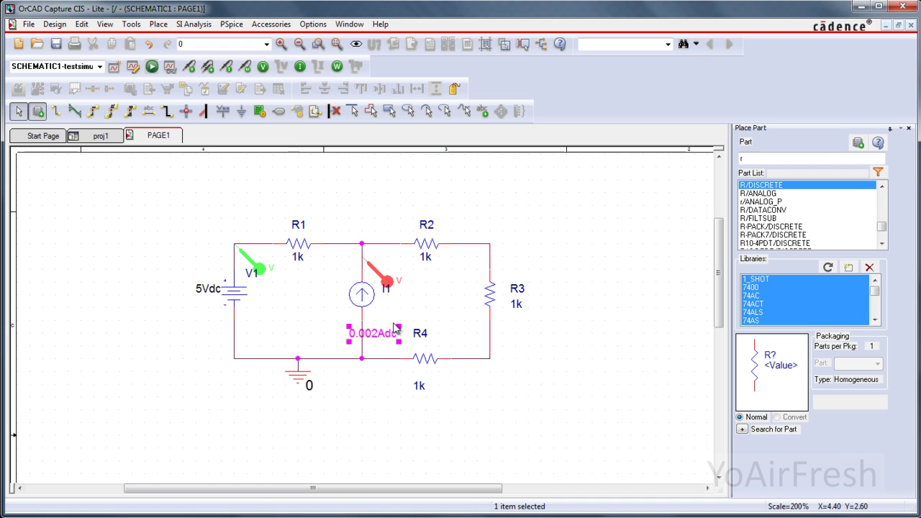
pyautogui.press('F11')
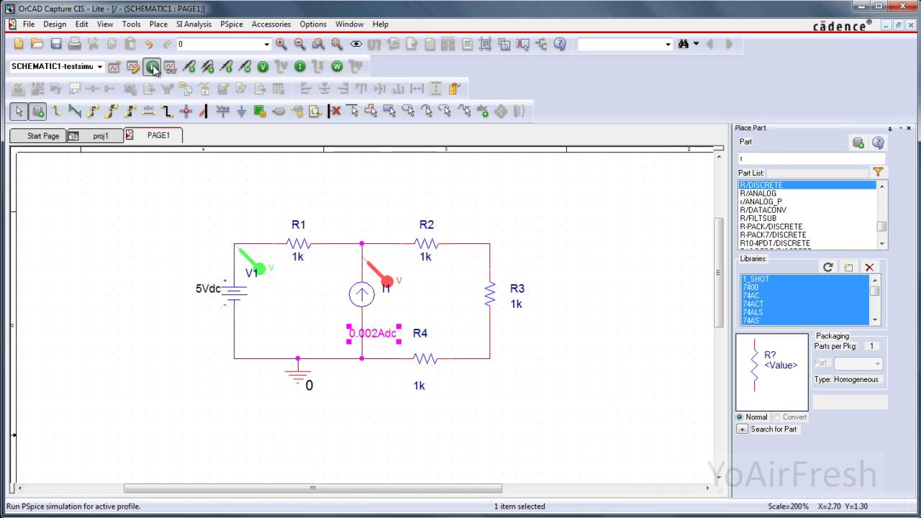
pyautogui.click(152, 66)
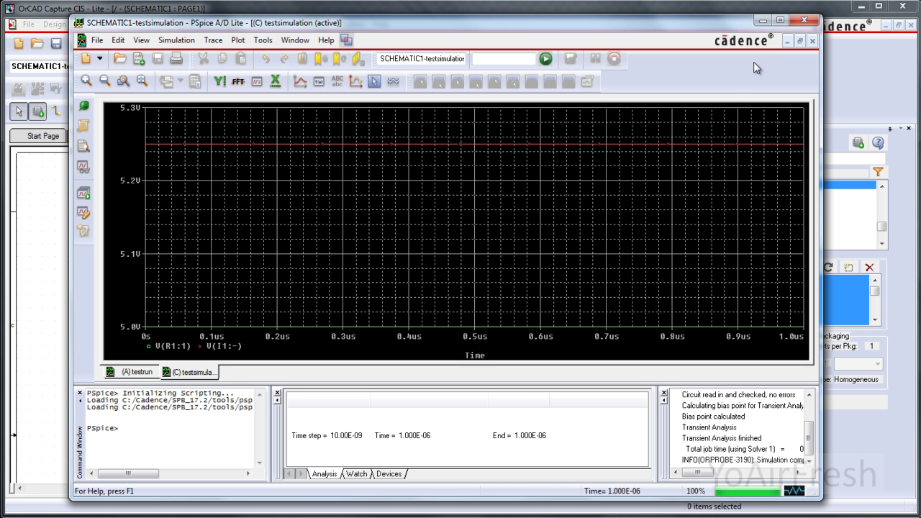
pyautogui.click(765, 19)
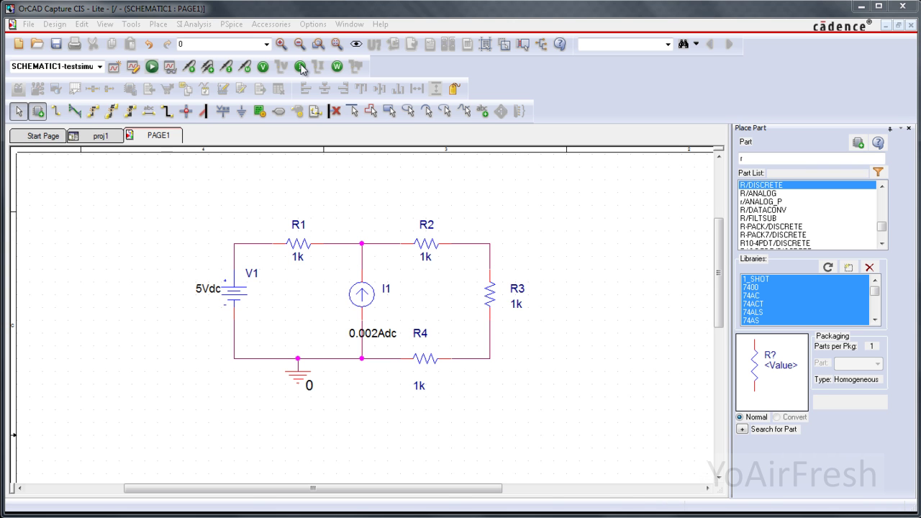
# - Place a current marker on R2's right pin, dismissing the warnings, and simulate to plot -I(R2)
pyautogui.click(229, 69)
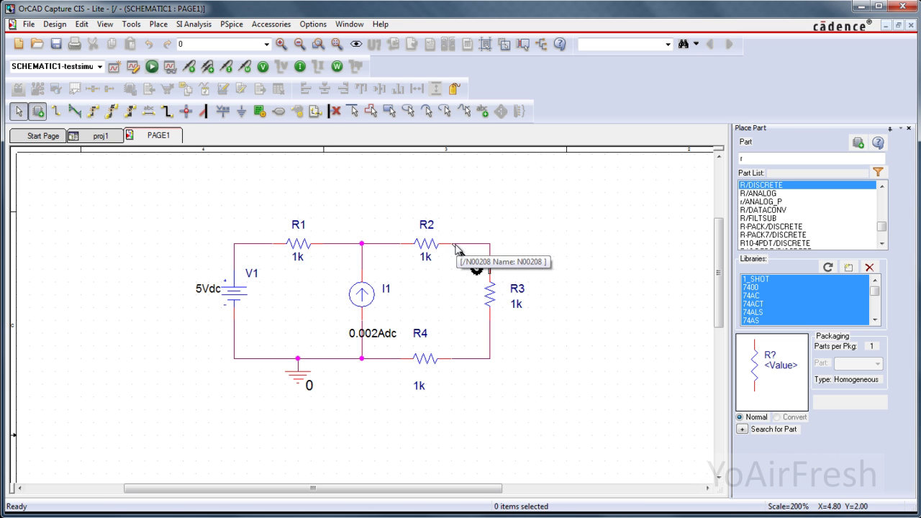
pyautogui.click(382, 244)
pyautogui.click(568, 298)
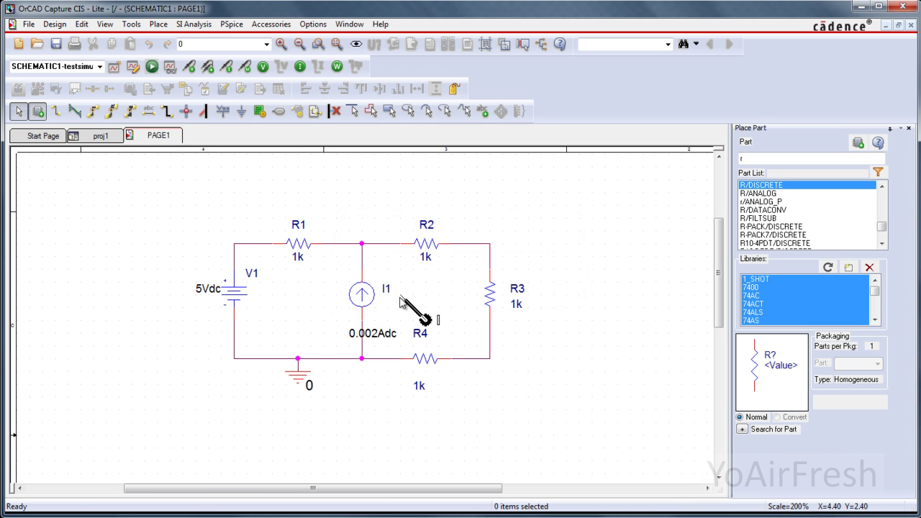
pyautogui.click(353, 322)
pyautogui.click(566, 302)
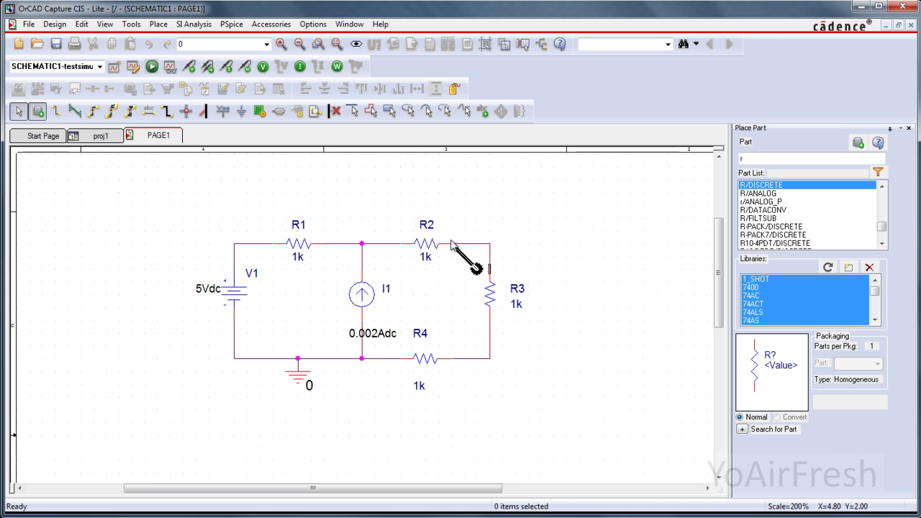
pyautogui.click(425, 243)
pyautogui.click(557, 292)
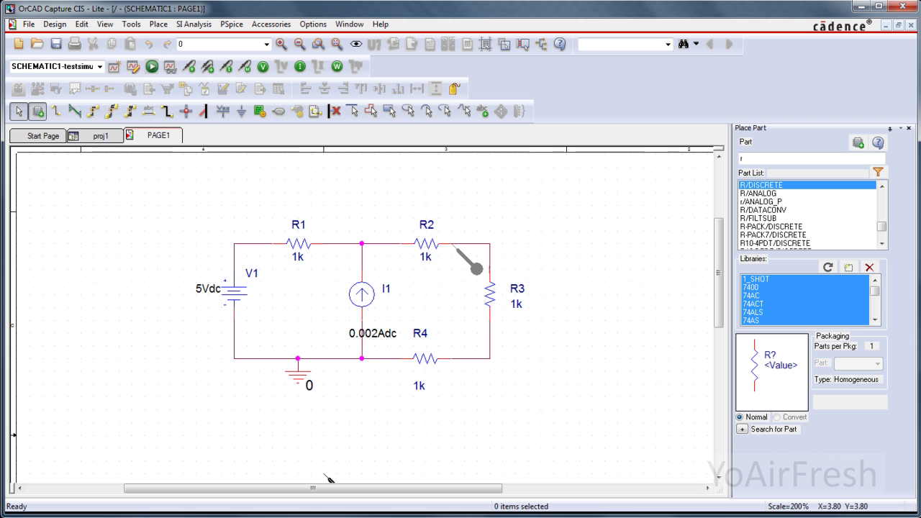
pyautogui.click(153, 68)
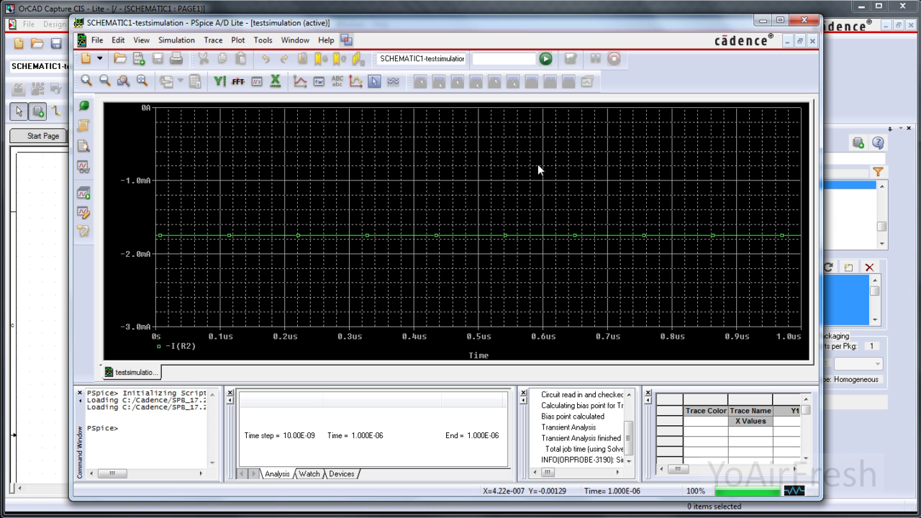
# - Label the -I(R2) trace with a cursor reading at (157.426n, -1.7500m)
pyautogui.click(376, 82)
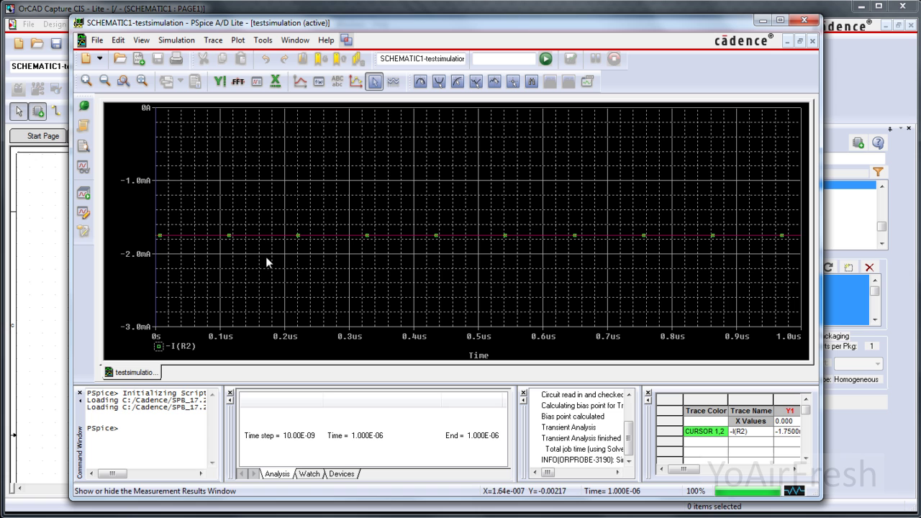
pyautogui.click(257, 236)
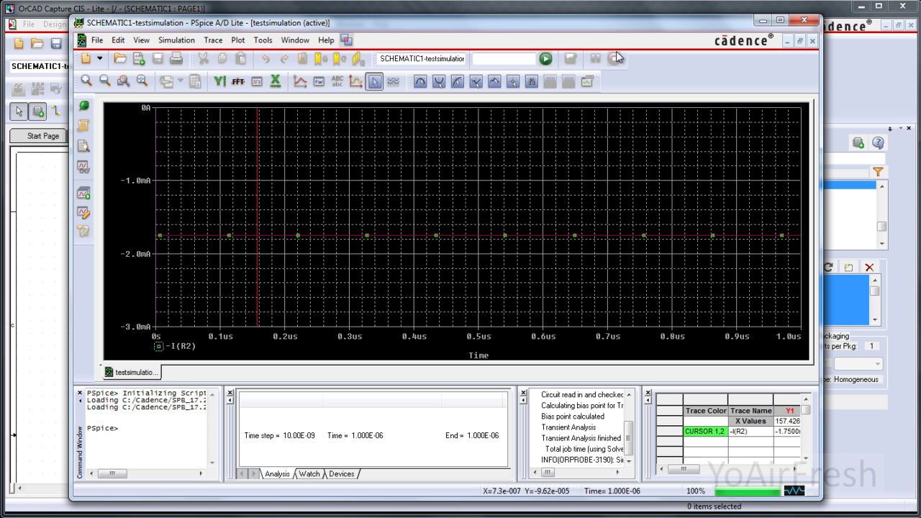
pyautogui.click(587, 82)
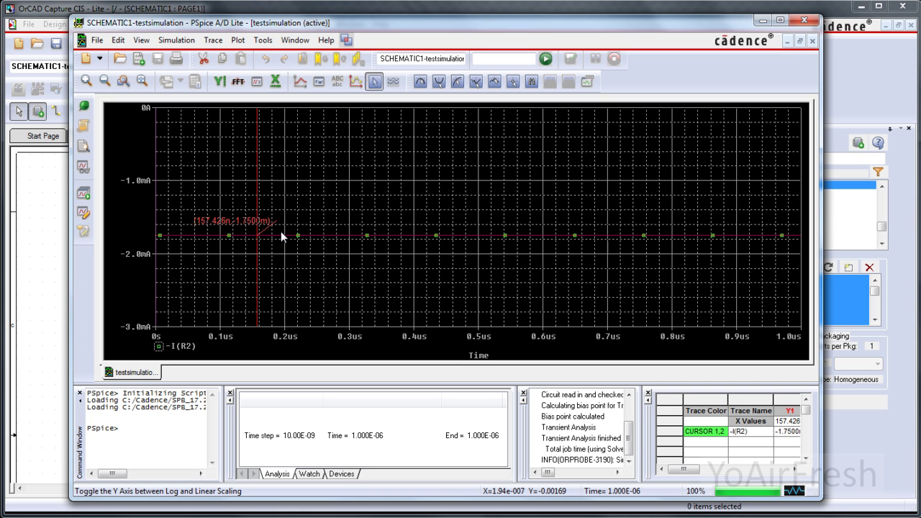
pyautogui.click(762, 21)
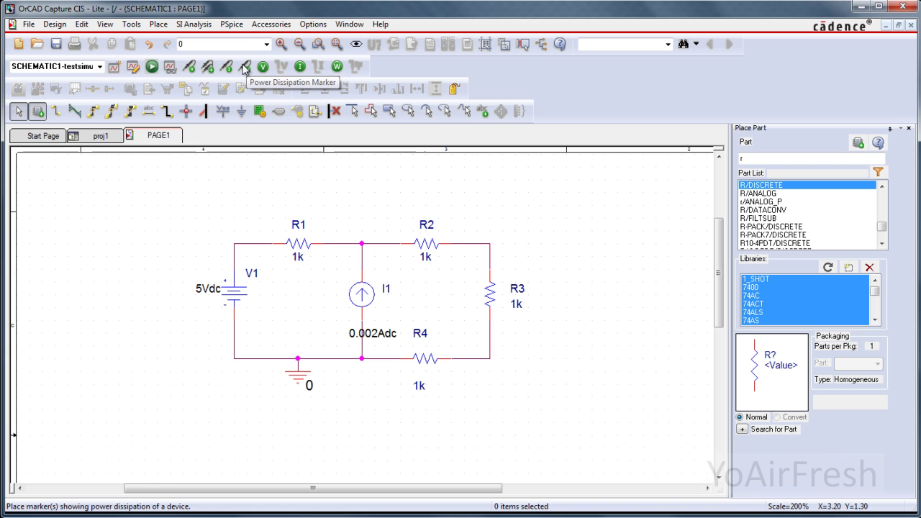
# - Plot R1's power W(R1) and label the cursor reading at (45.545n, 62.500u)
pyautogui.click(299, 247)
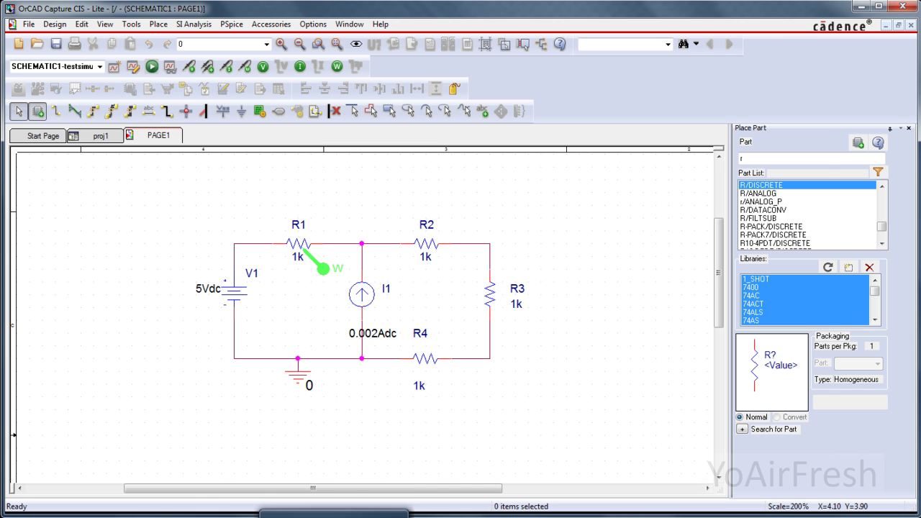
pyautogui.hotkey('alt', 'Tab')
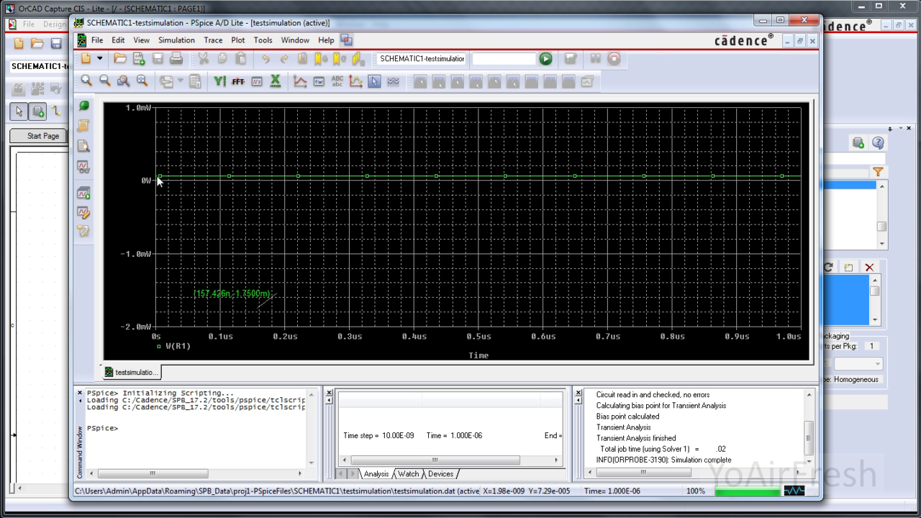
pyautogui.click(375, 82)
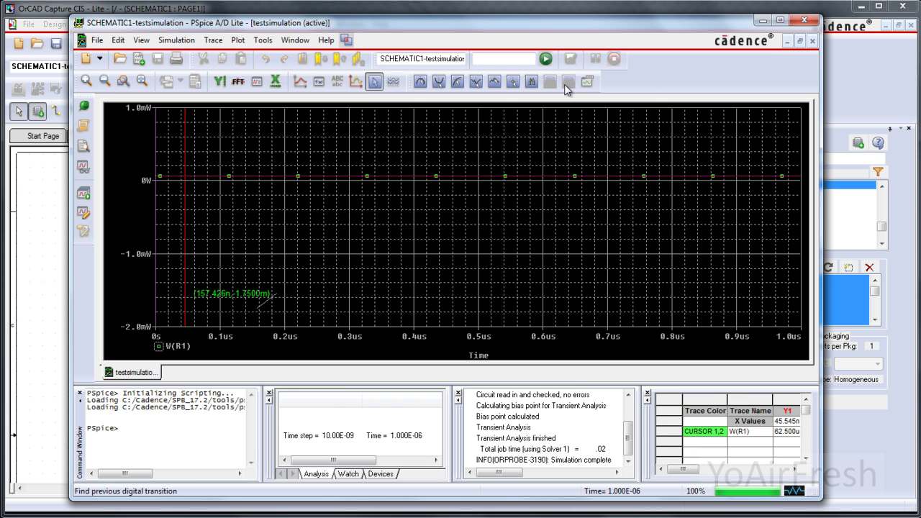
pyautogui.click(588, 83)
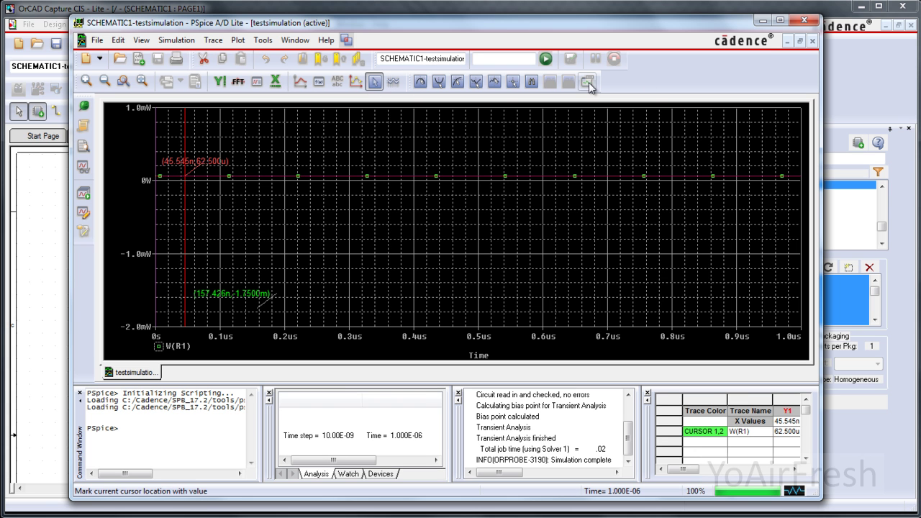
# - Delete R1's power marker and place differential voltage markers across I1's top and bottom nodes
pyautogui.click(761, 23)
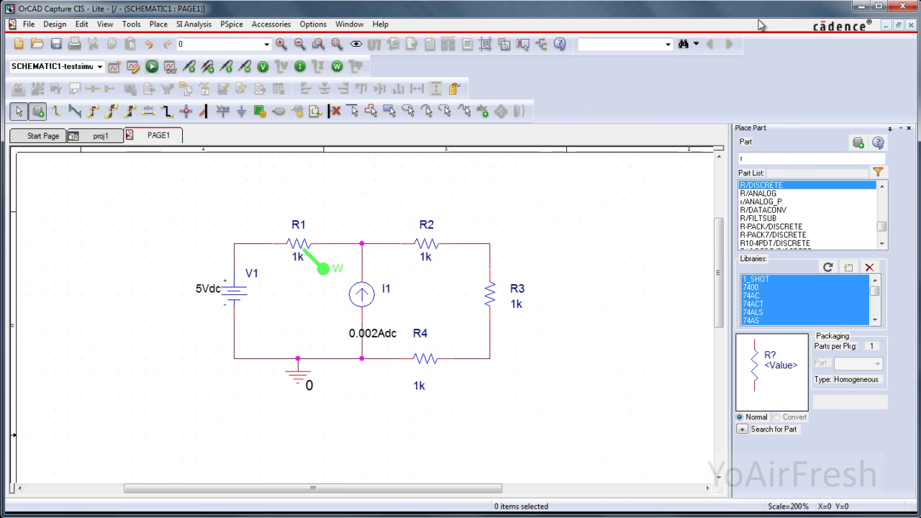
pyautogui.click(322, 270)
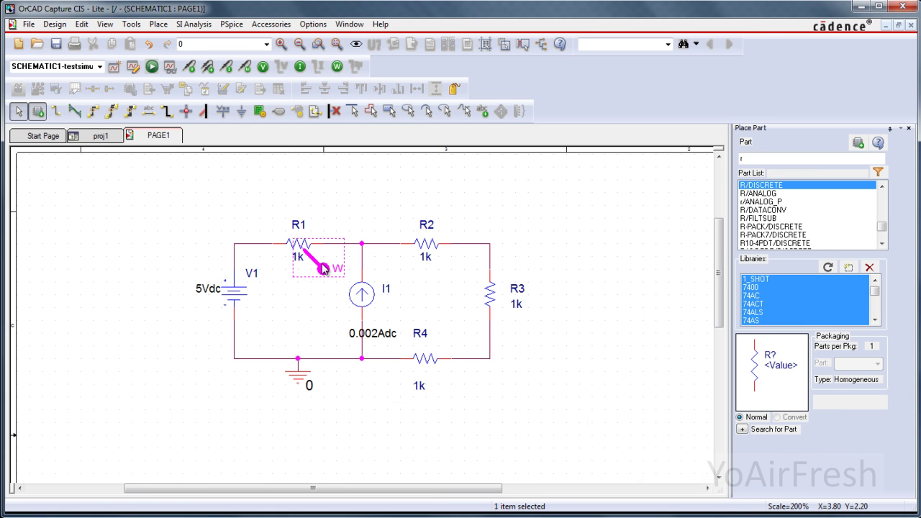
pyautogui.press('Delete')
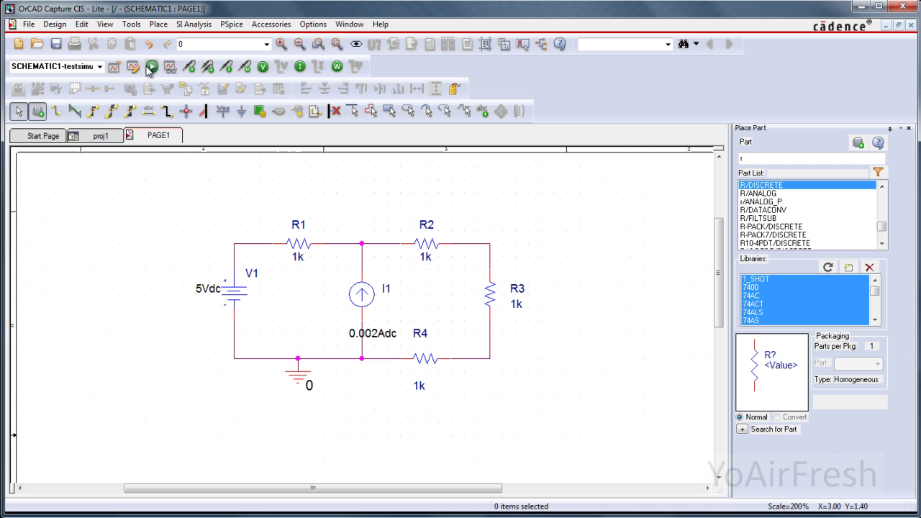
pyautogui.click(209, 67)
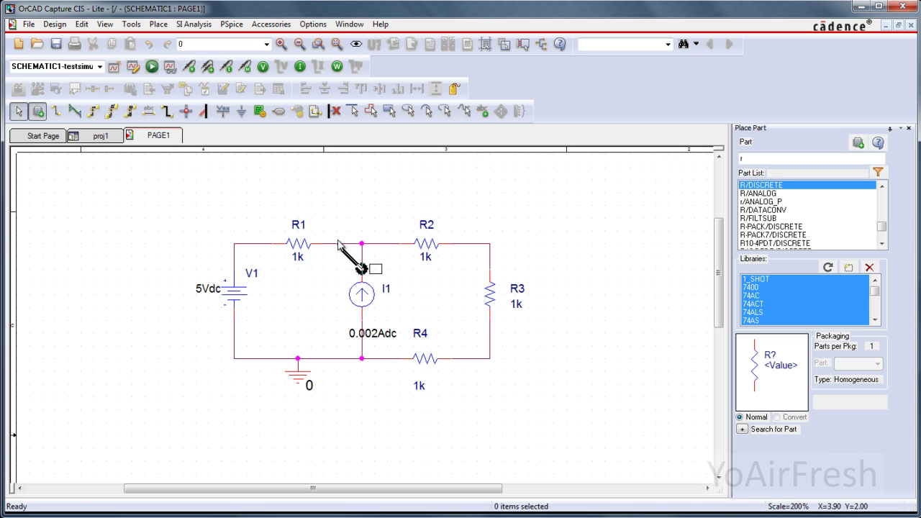
pyautogui.click(362, 269)
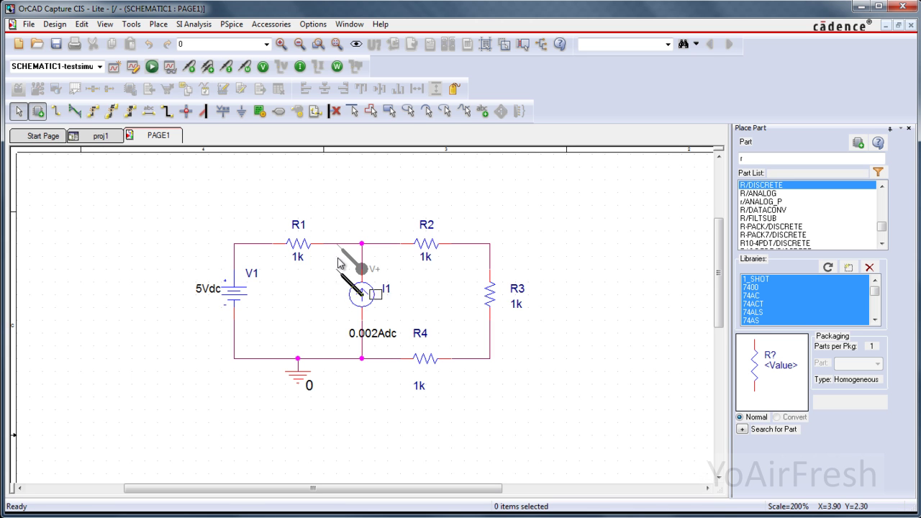
pyautogui.click(335, 360)
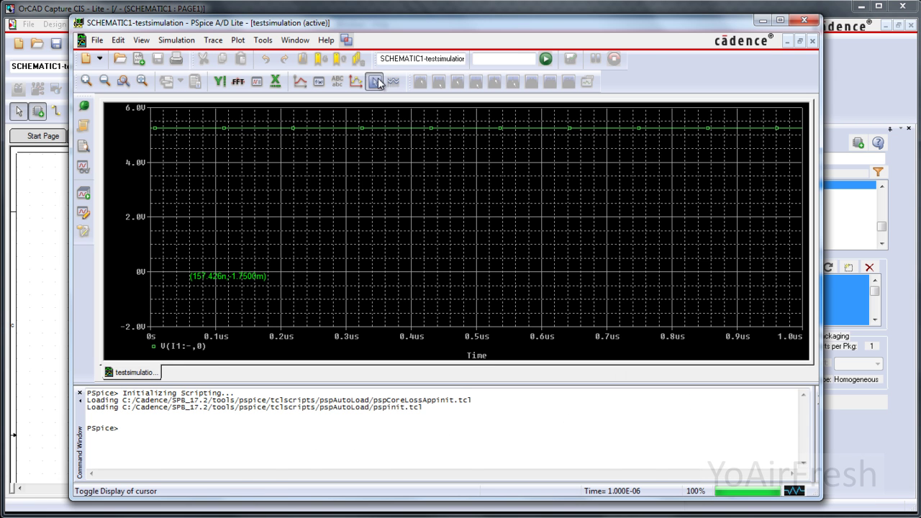
# - Label the differential voltage trace with a cursor reading of 5.2500 V at 69.608n
pyautogui.click(376, 82)
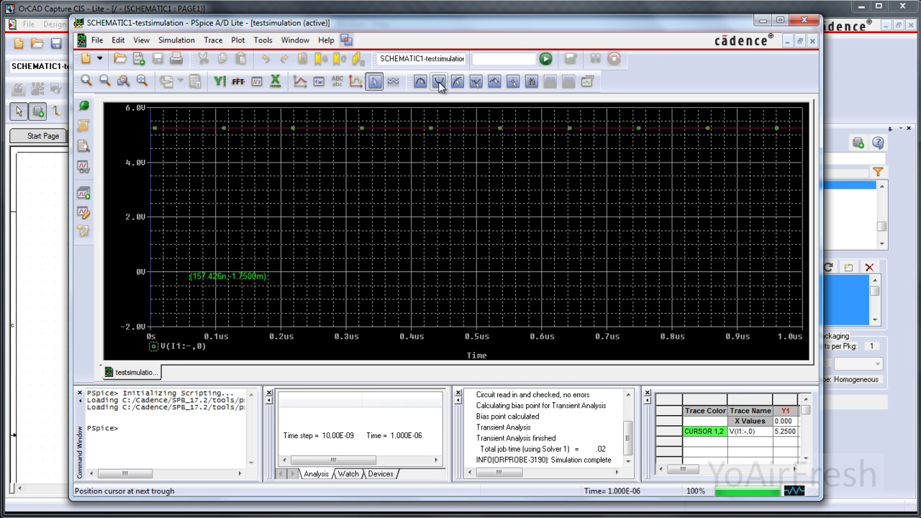
pyautogui.click(196, 131)
pyautogui.click(588, 81)
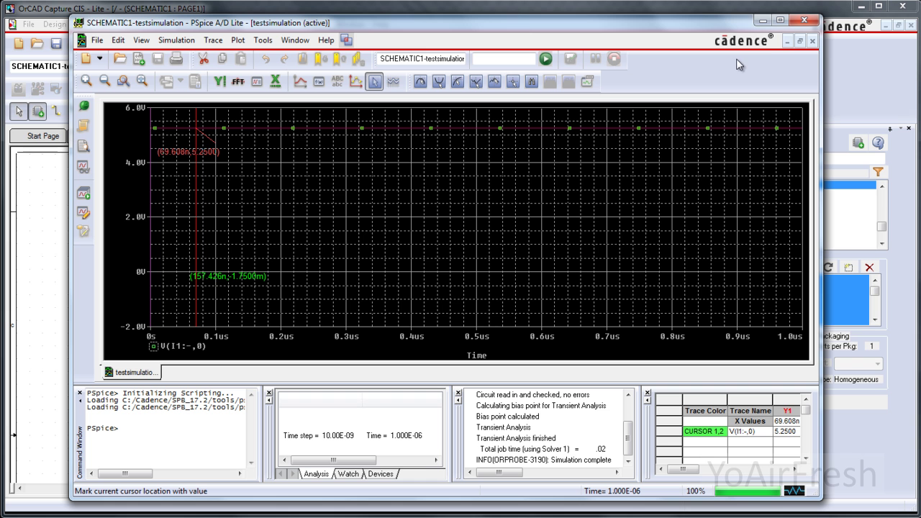
pyautogui.click(763, 25)
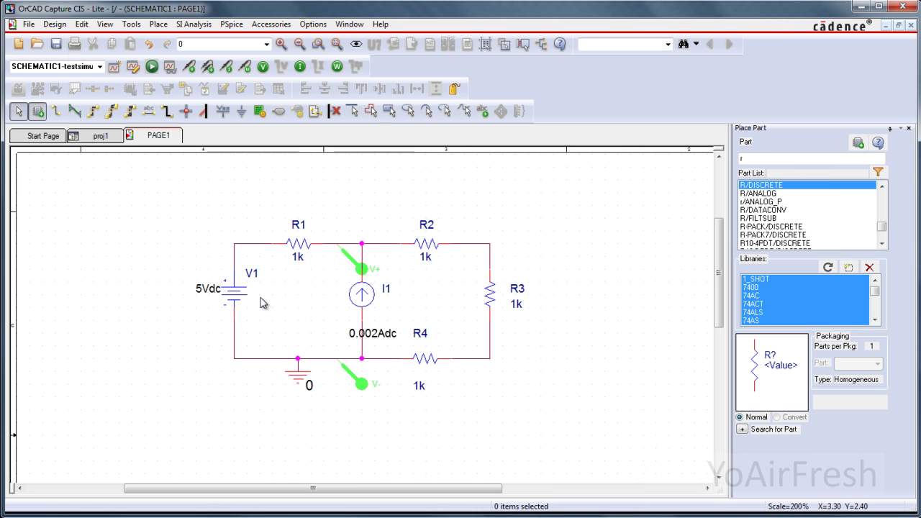